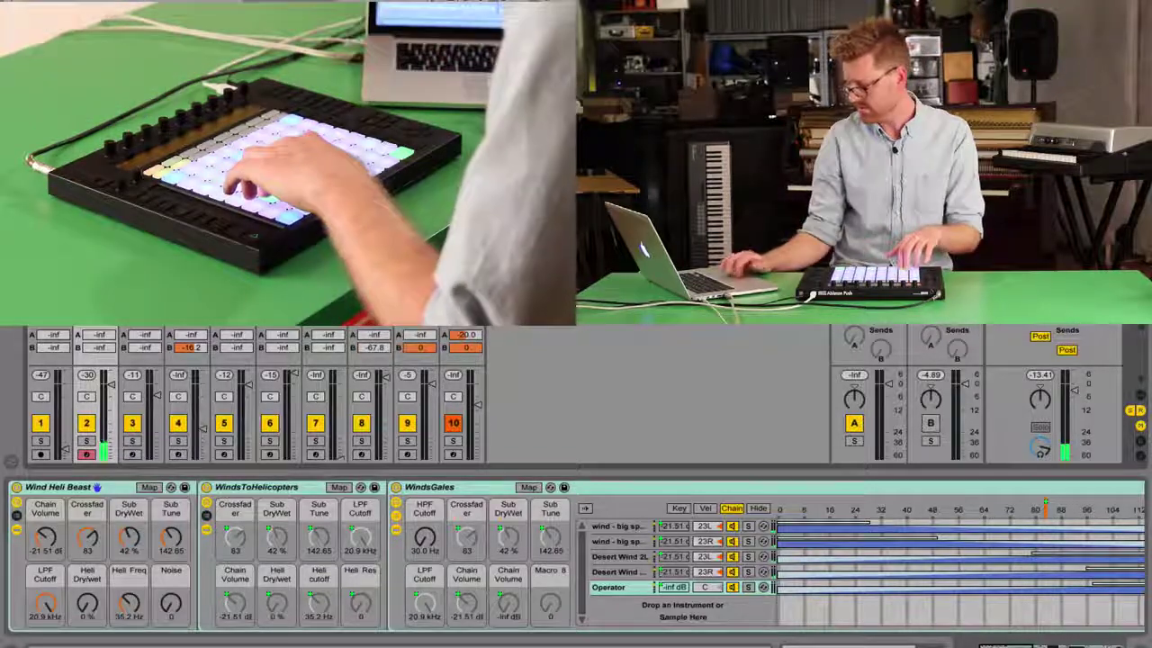
# Step: Scroll the device chain to the Mastering Glue Compressor after the Audio Effect Rack
pyautogui.hscroll(5, 720, 540)
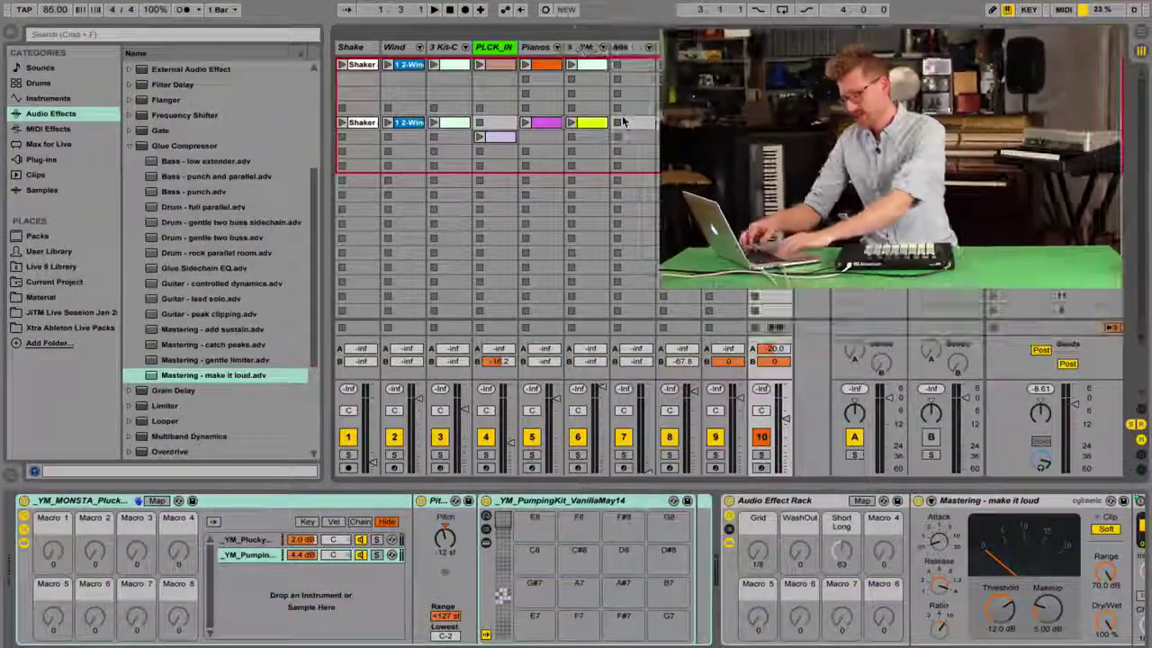
# Step: Create MIDI track 11, load Acoustified Kit 01 onto it, and group it into an Instrument Rack
pyautogui.press('shift+super+t')
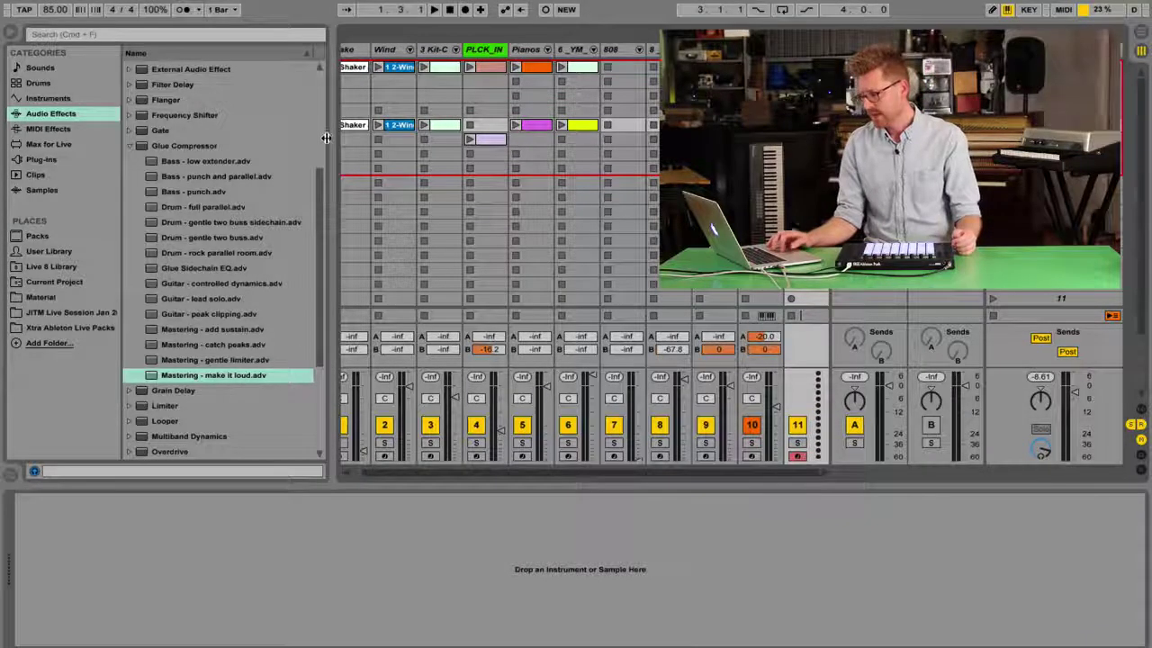
pyautogui.click(130, 146)
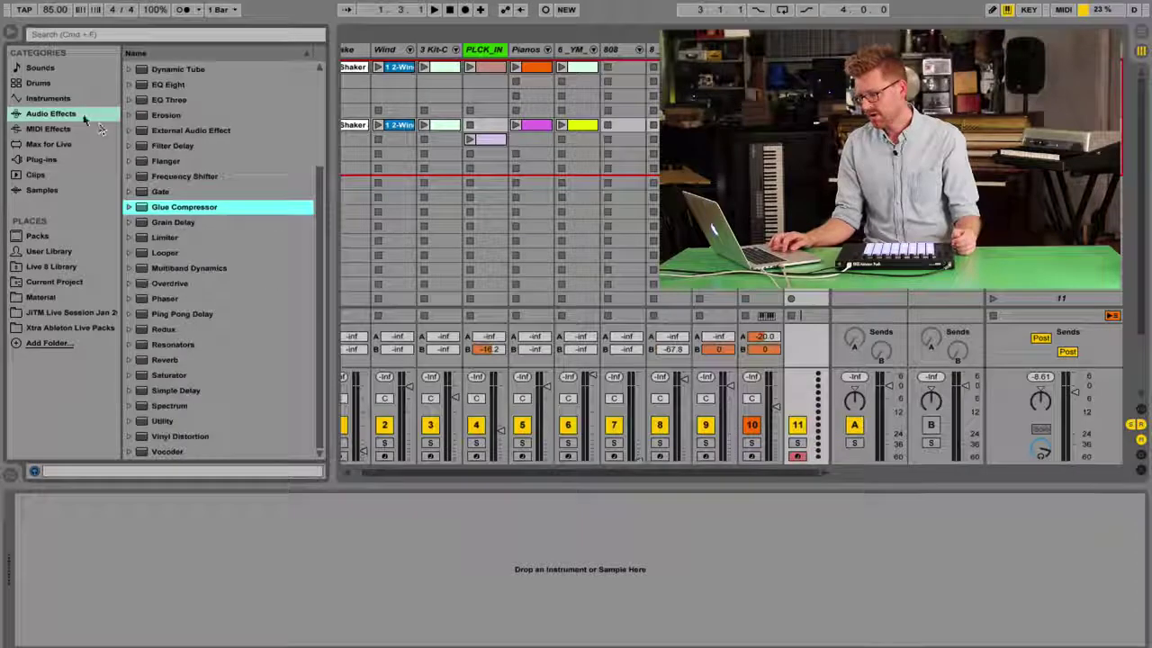
pyautogui.click(48, 85)
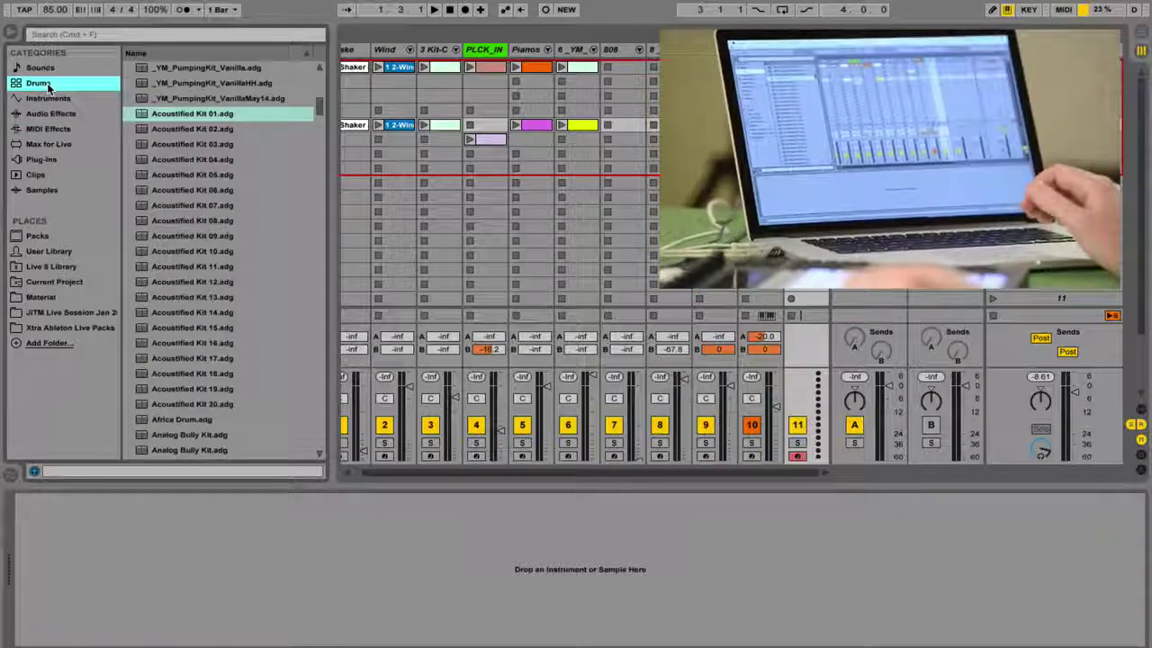
pyautogui.click(164, 114)
pyautogui.click(797, 401)
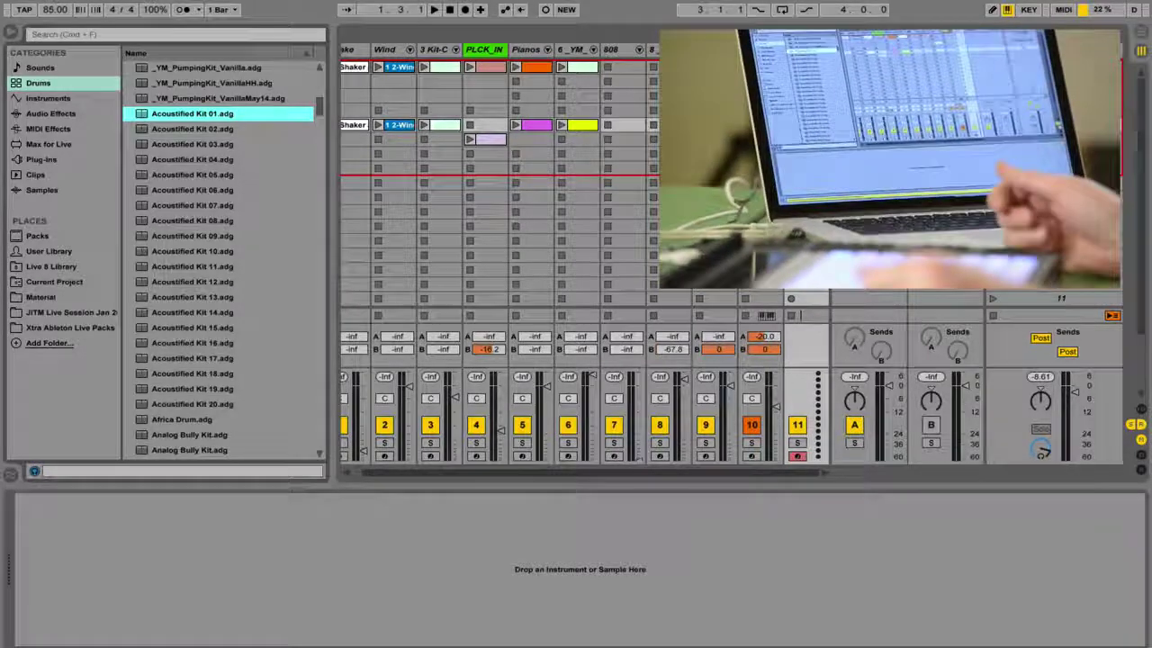
pyautogui.press('Return')
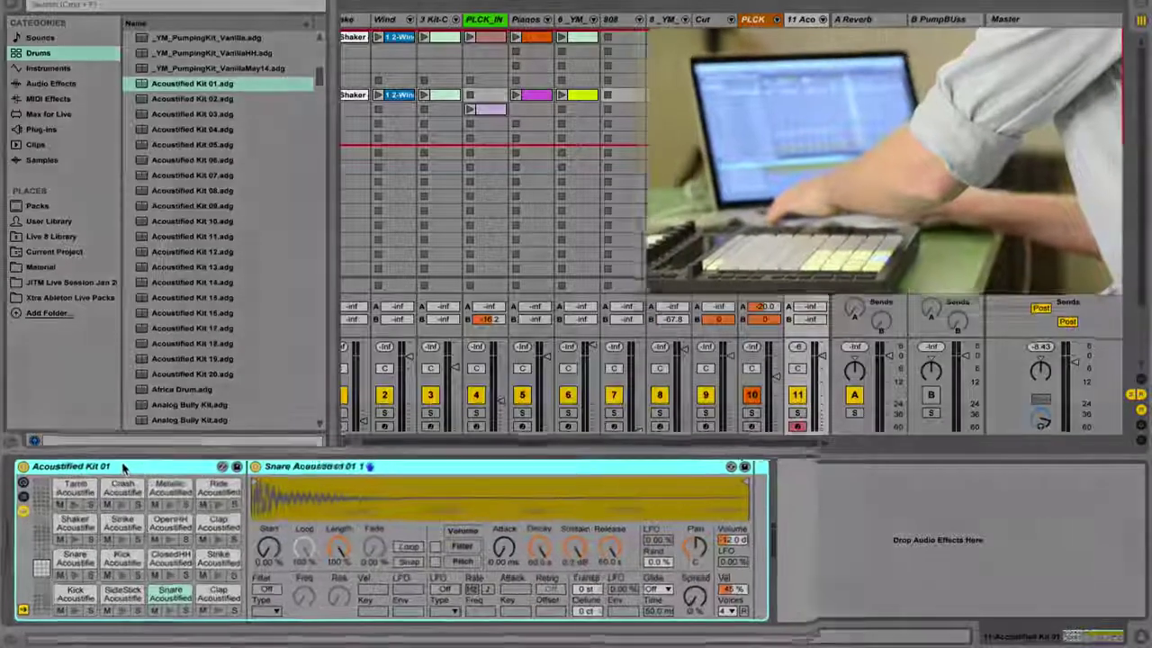
pyautogui.press('super+g')
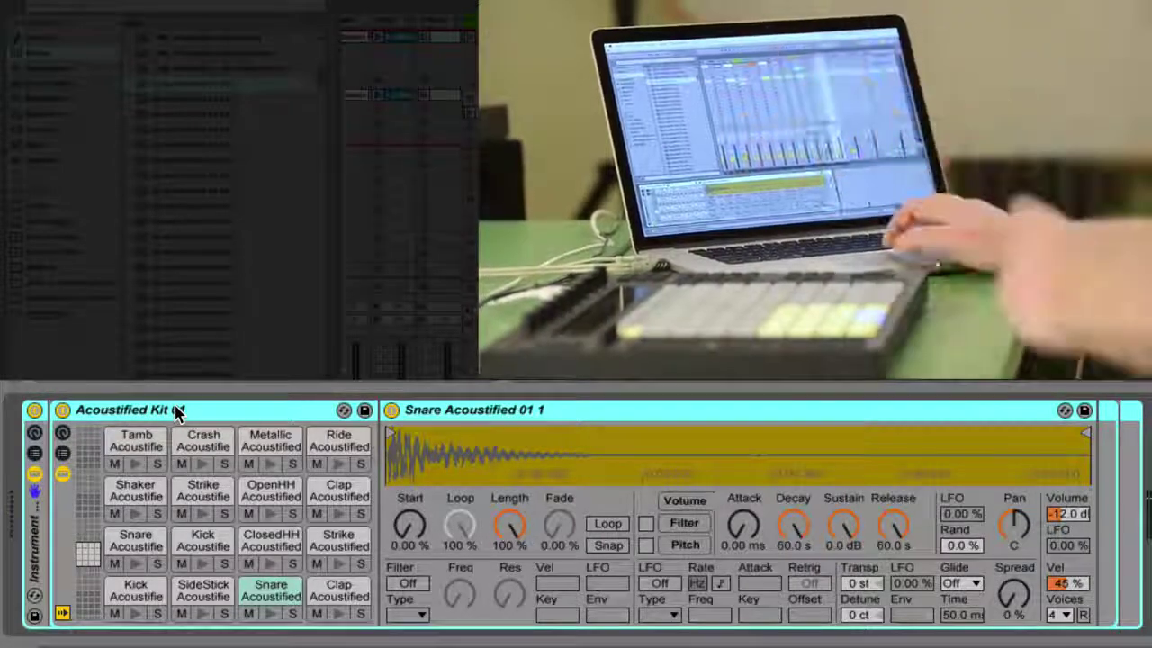
# Step: Show the rack's chain list and eight macro knobs, then select the Acoustified Kit chain
pyautogui.click(33, 452)
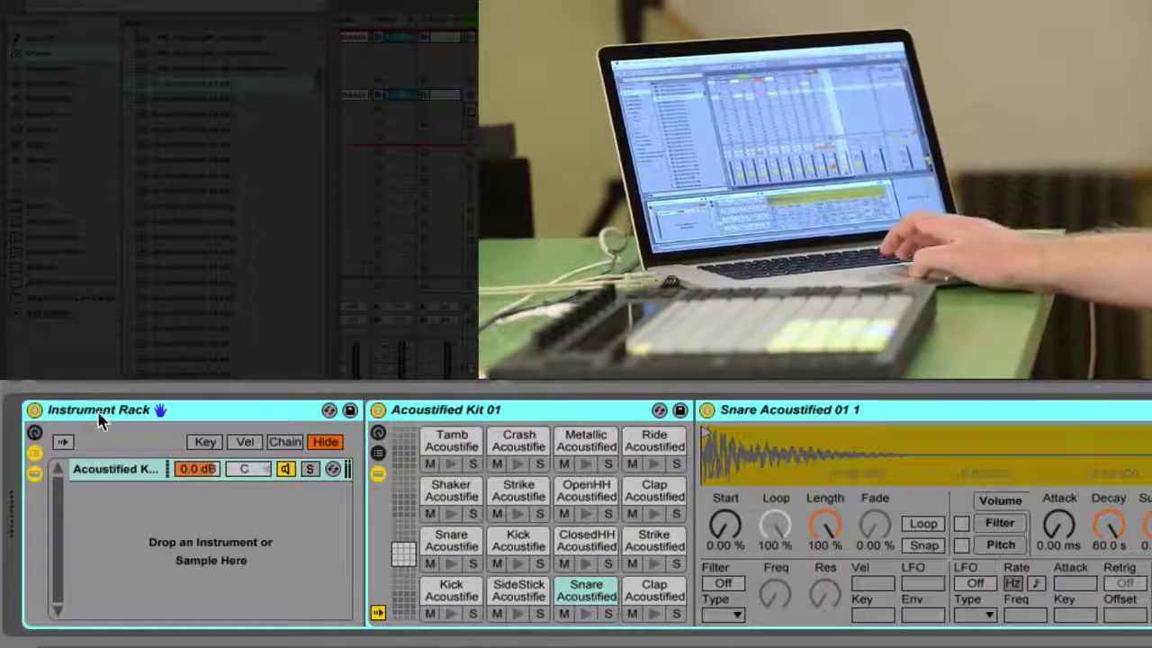
pyautogui.click(101, 416)
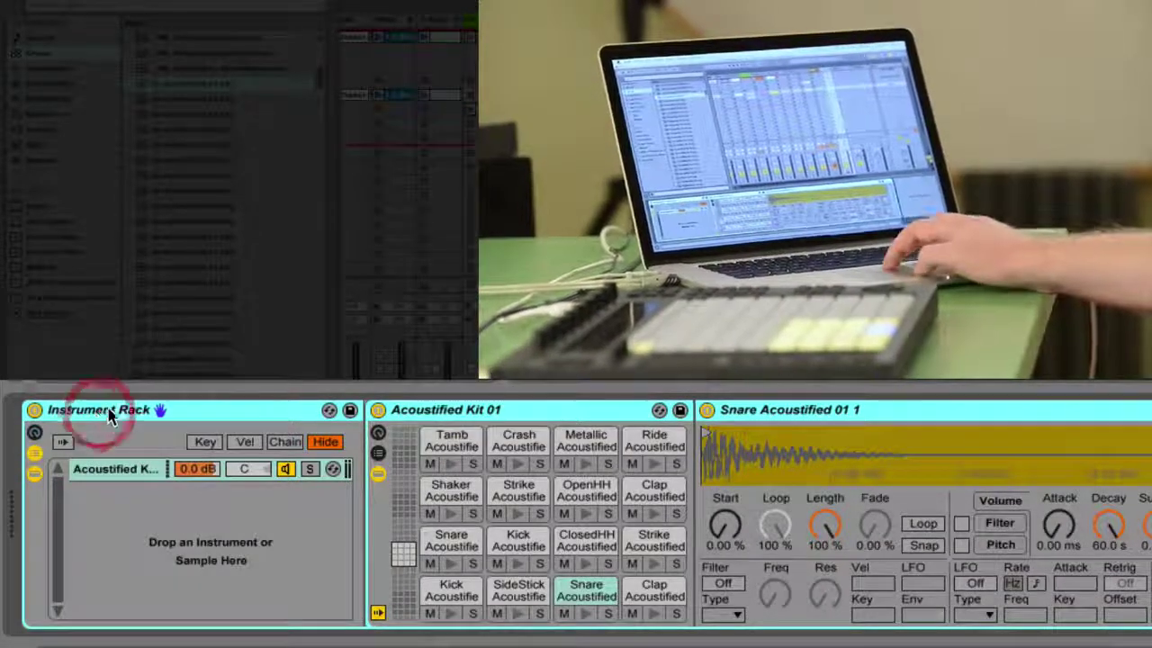
pyautogui.click(35, 436)
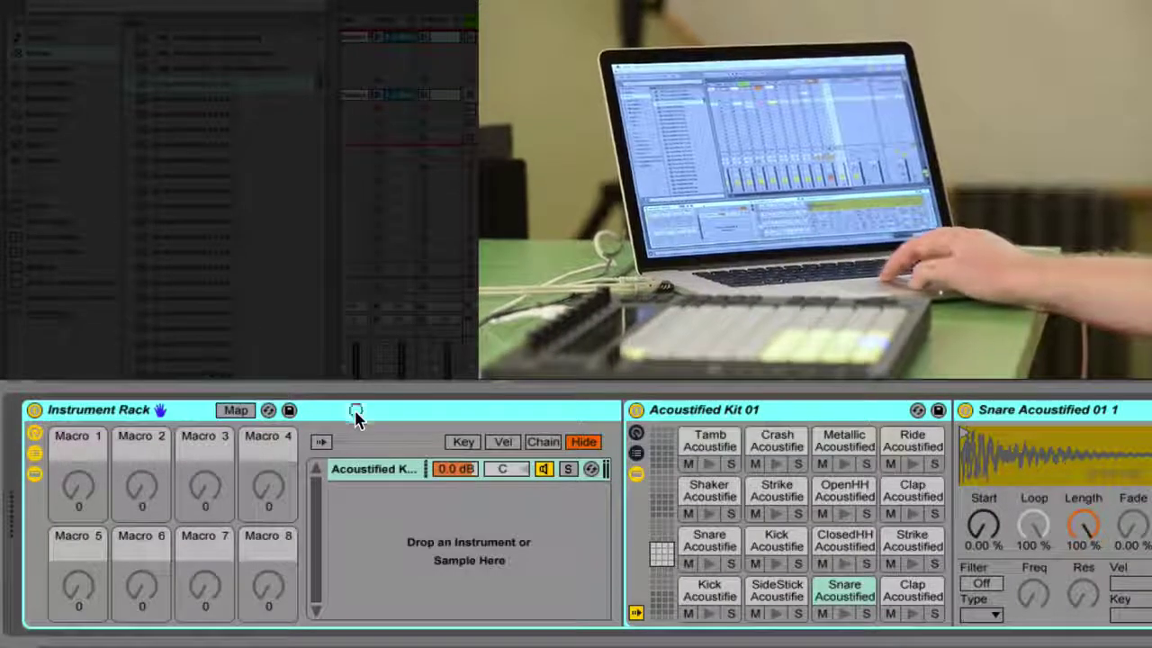
pyautogui.click(369, 476)
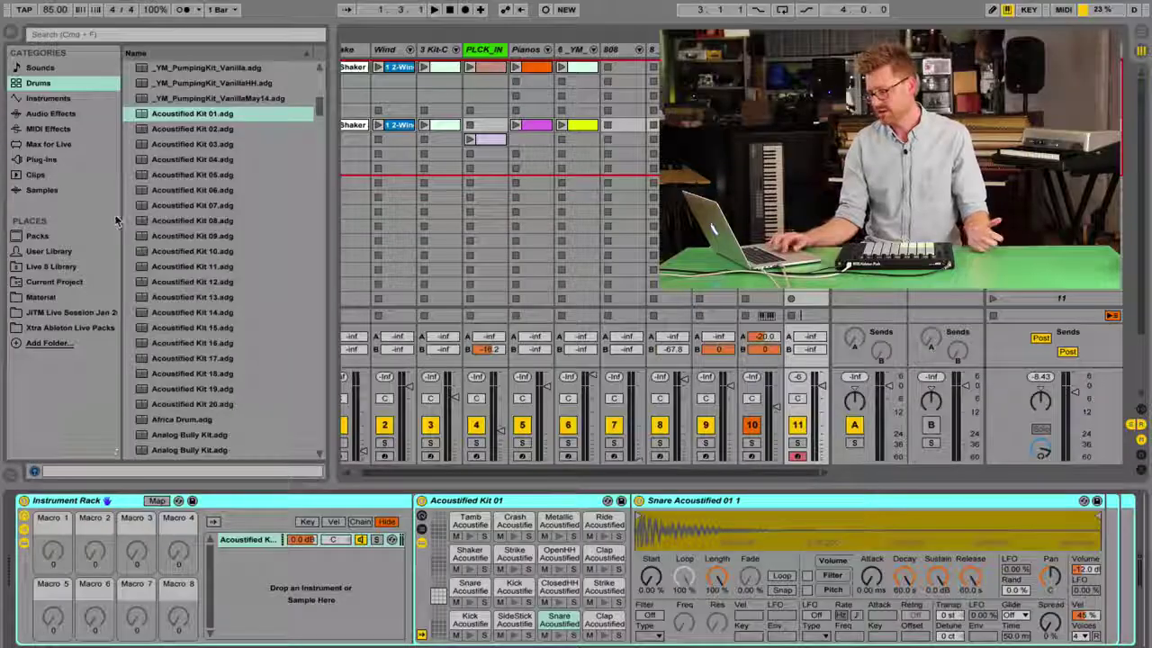
# Step: Drag Luthier Kit from the Live 8 Library presets into the rack as a second chain
pyautogui.click(60, 267)
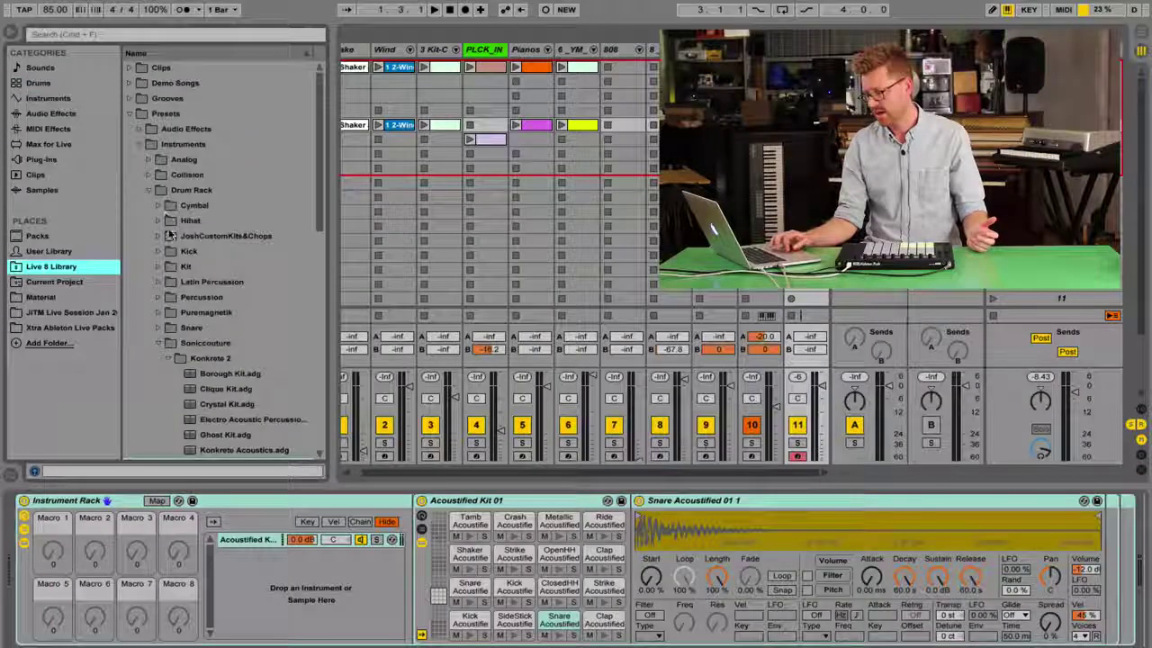
pyautogui.scroll(-5, 167, 261)
pyautogui.click(216, 405)
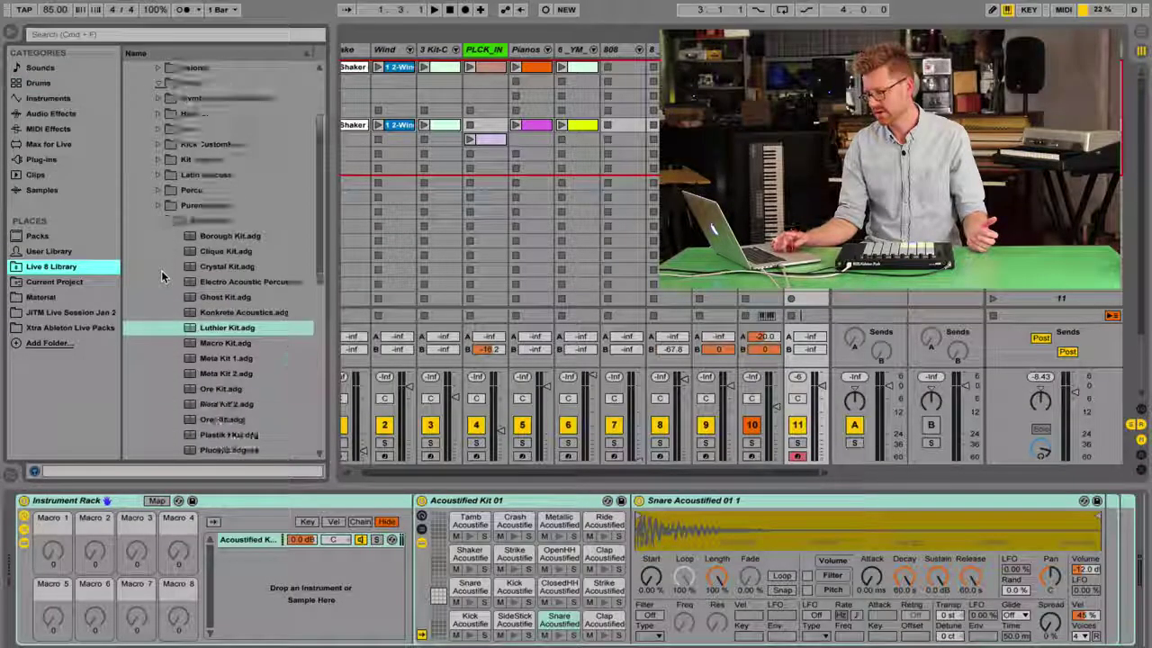
pyautogui.moveTo(193, 328); pyautogui.dragTo(273, 563)
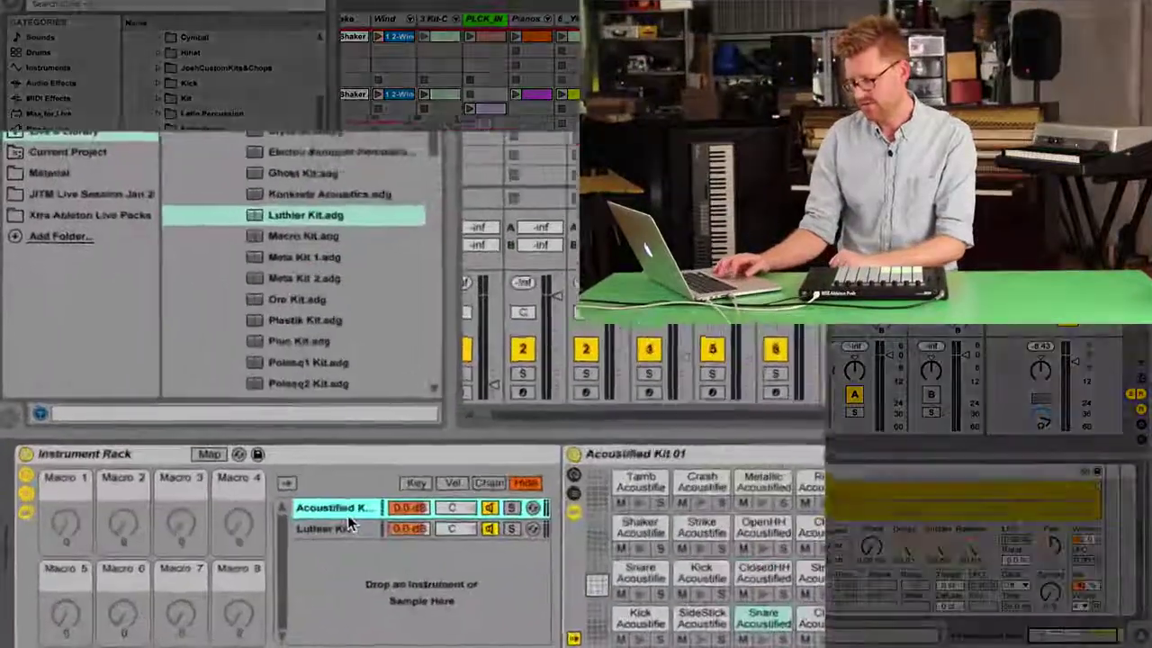
pyautogui.click(261, 533)
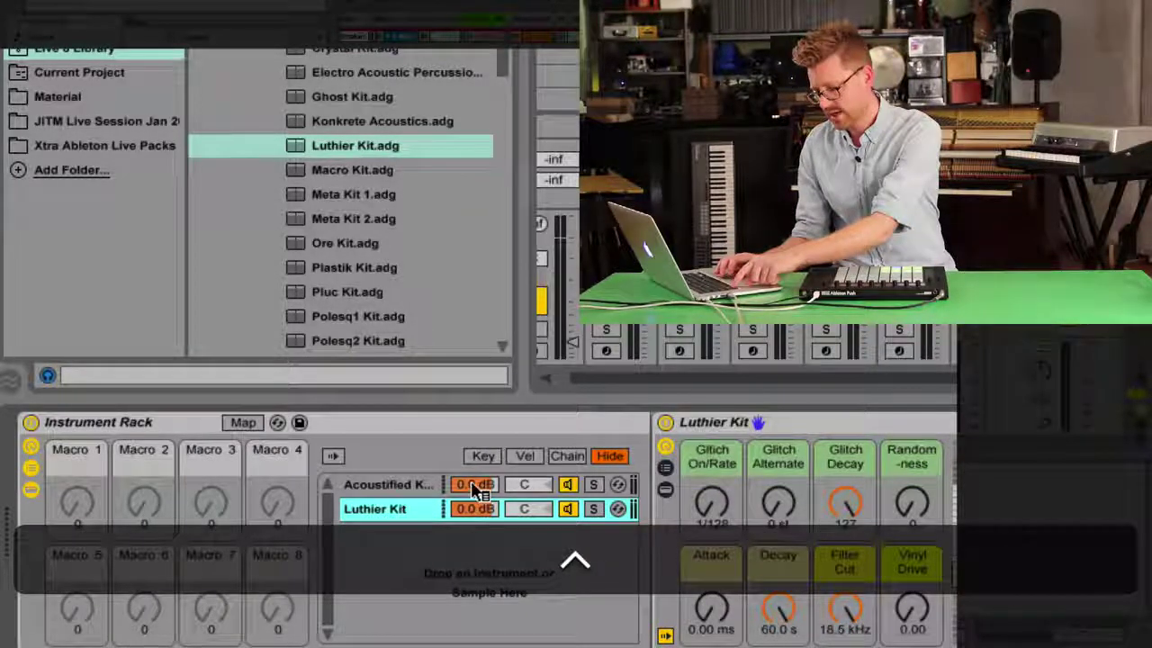
# Step: Map the Acoustified Kit chain volume to Macro 1 and Luthier Kit's volume to Macro 2
pyautogui.rightClick(475, 485)
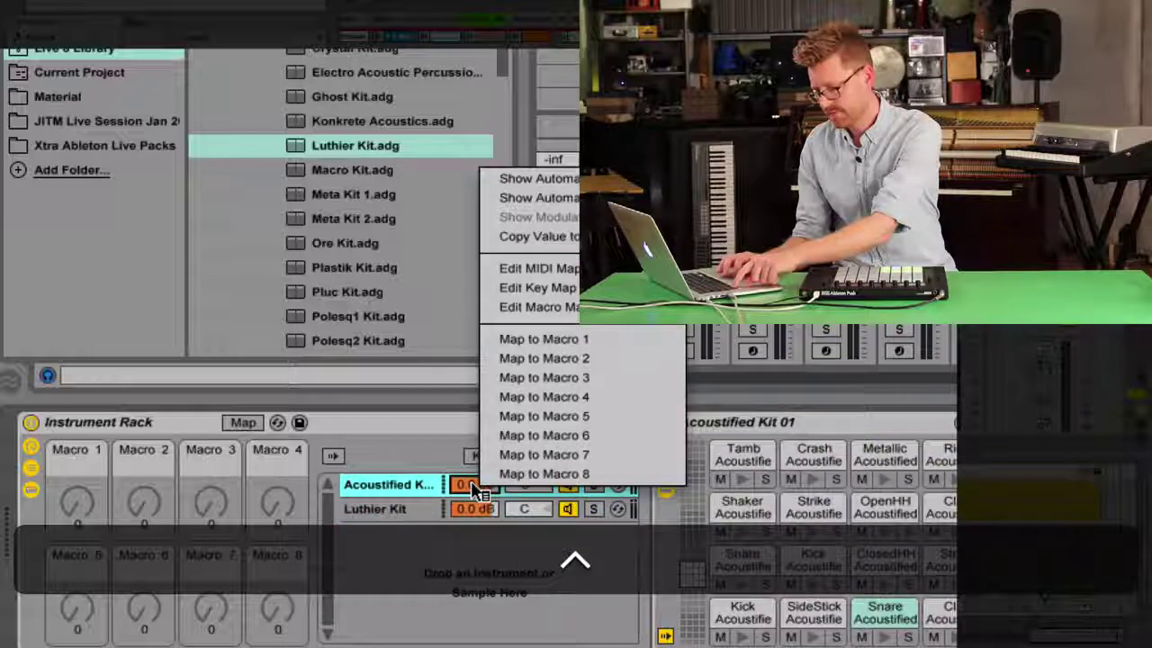
pyautogui.click(559, 346)
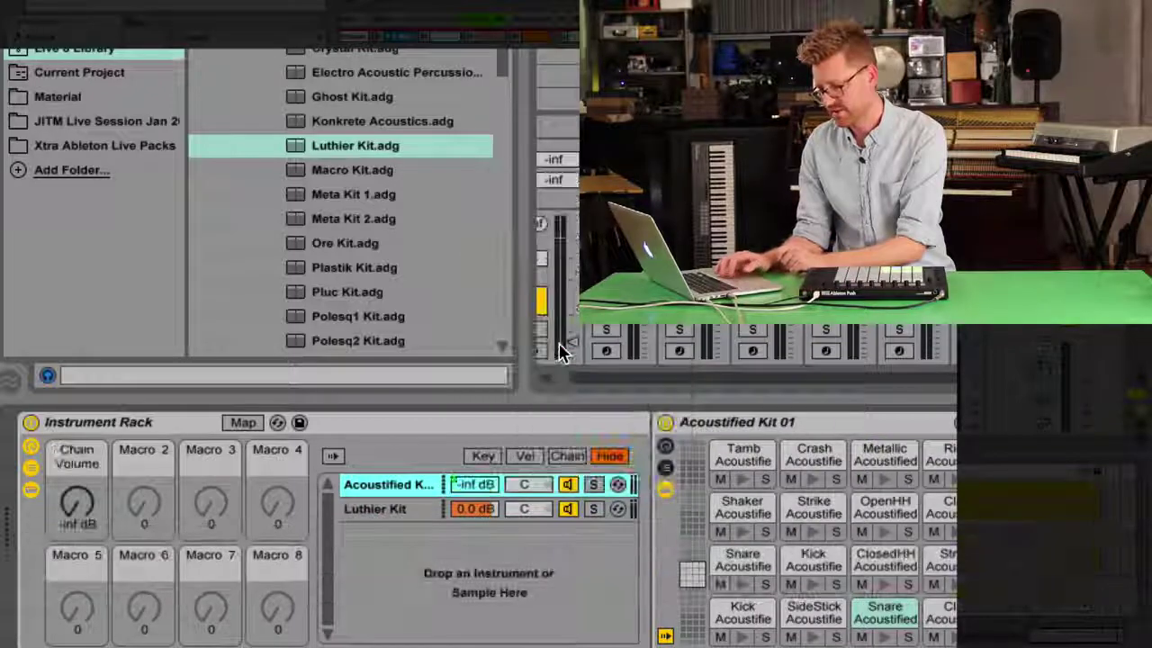
pyautogui.press('ctrl')
pyautogui.keyDown('ctrl'); pyautogui.click(474, 510); pyautogui.keyUp('ctrl')
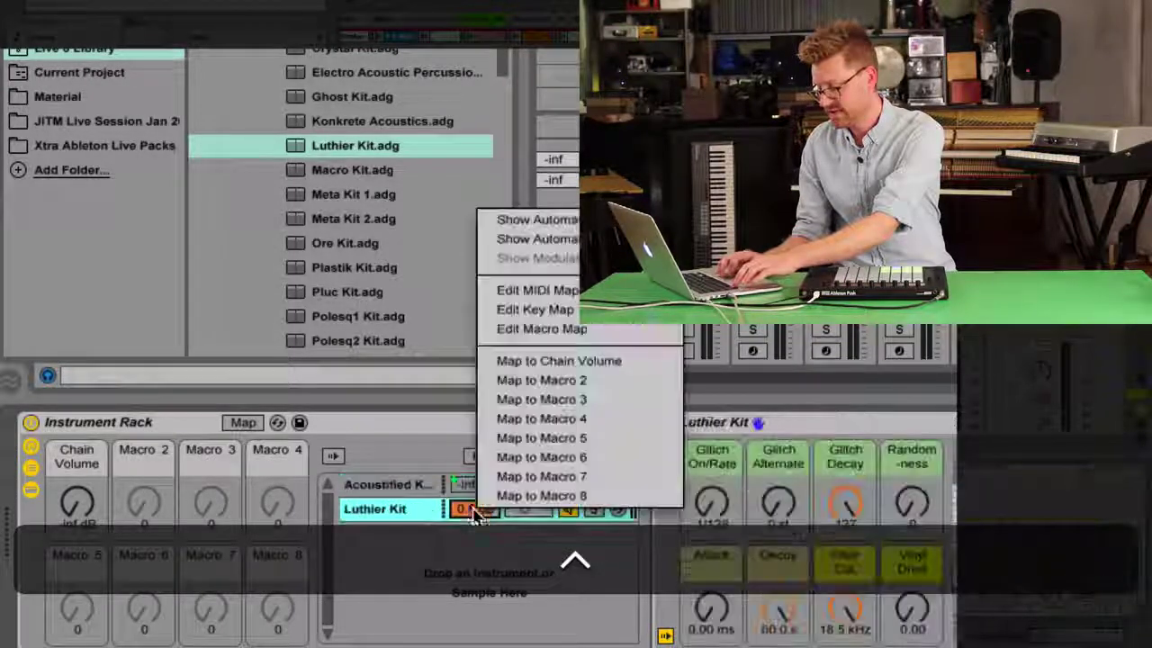
pyautogui.click(559, 380)
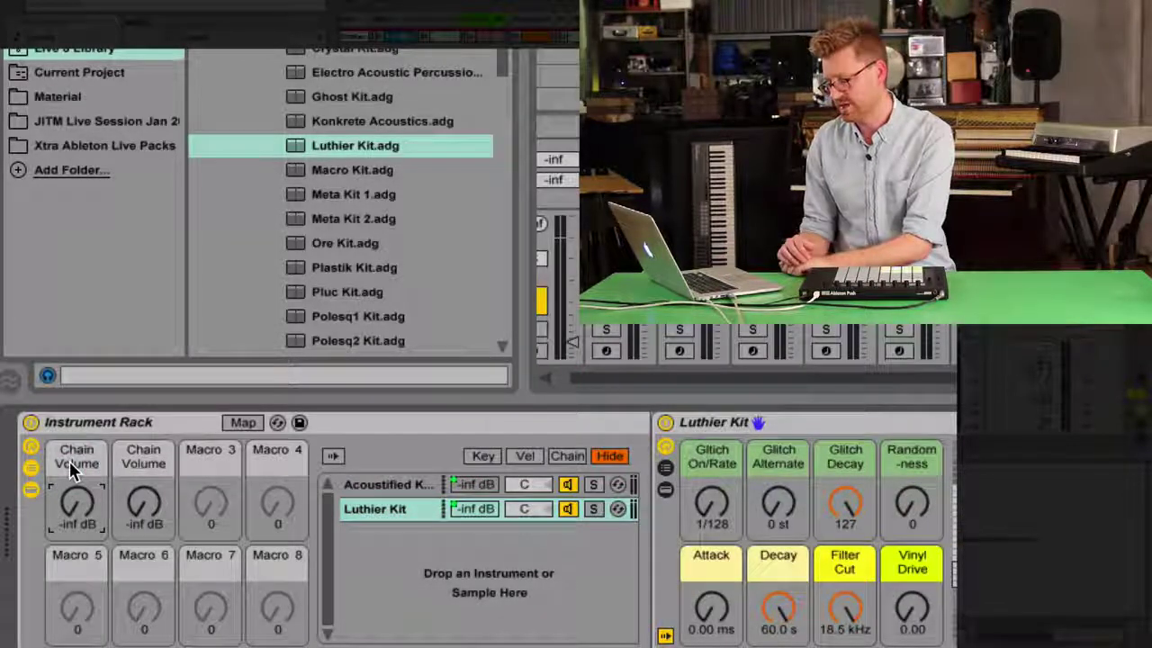
# Step: Rename macro 1 to 'Kit' and macro 2 to 'Guit'
pyautogui.press('super+r')
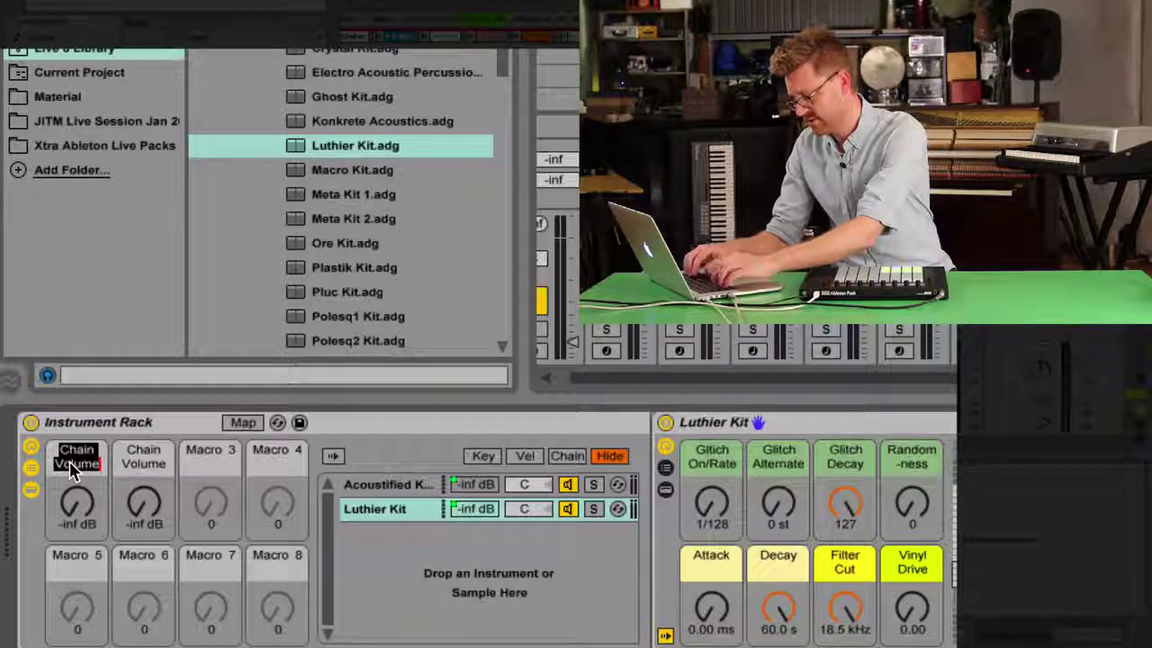
pyautogui.write('Kit')
pyautogui.press('Return')
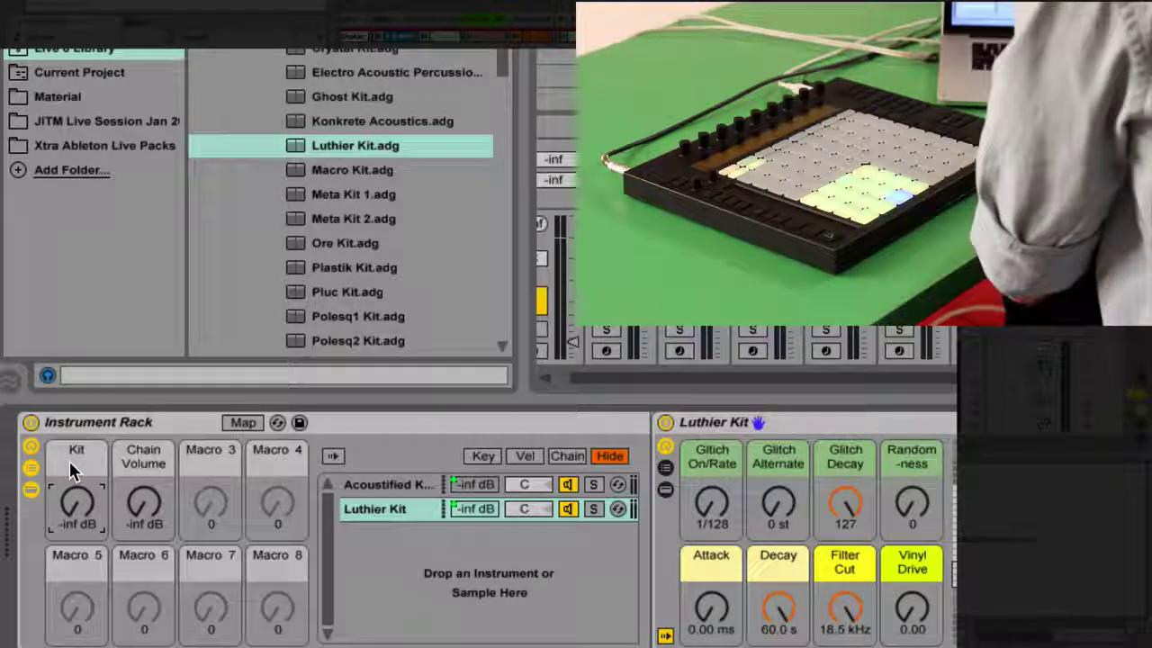
pyautogui.click(142, 455)
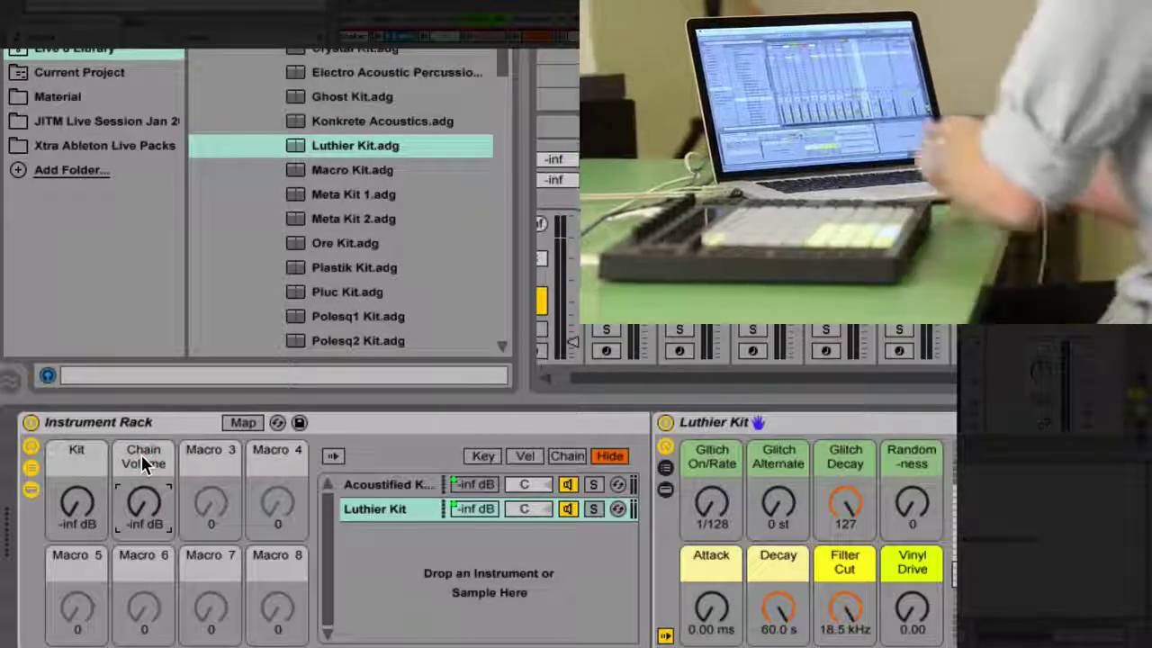
pyautogui.press('super')
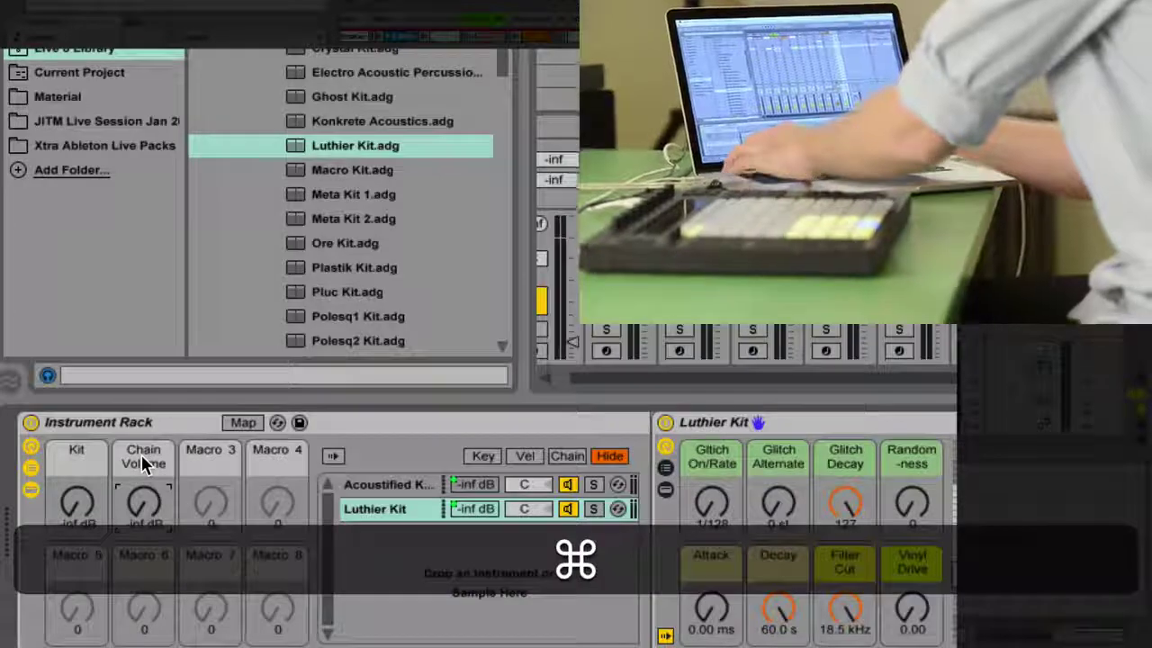
pyautogui.press('super+r')
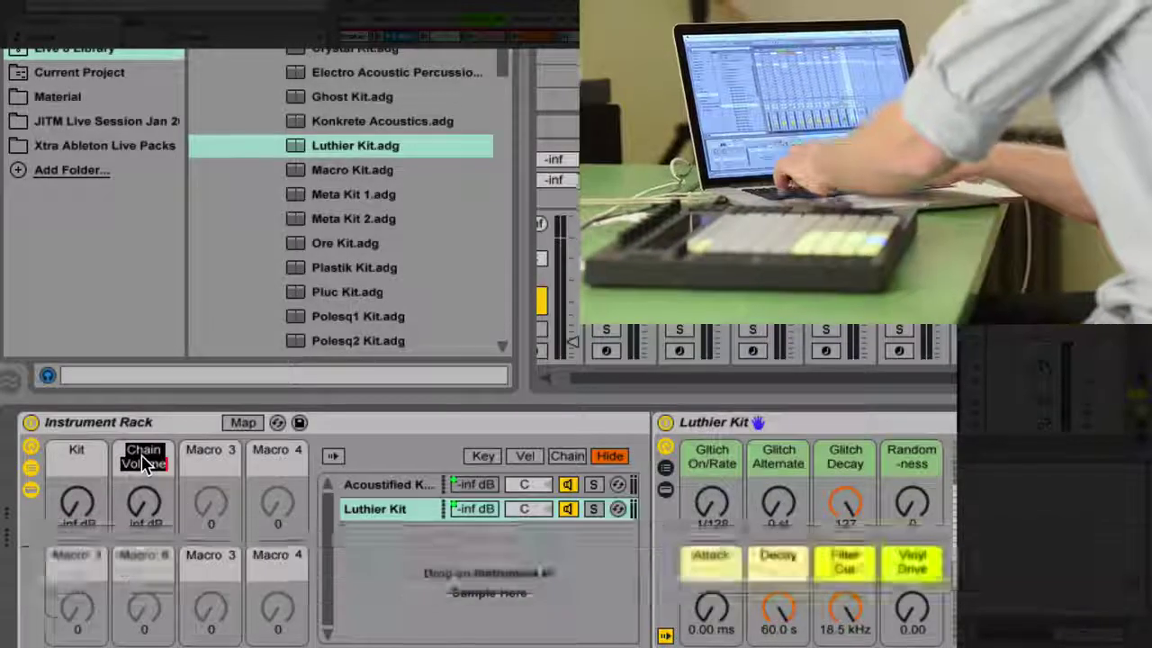
pyautogui.write('Guit')
pyautogui.press('Return')
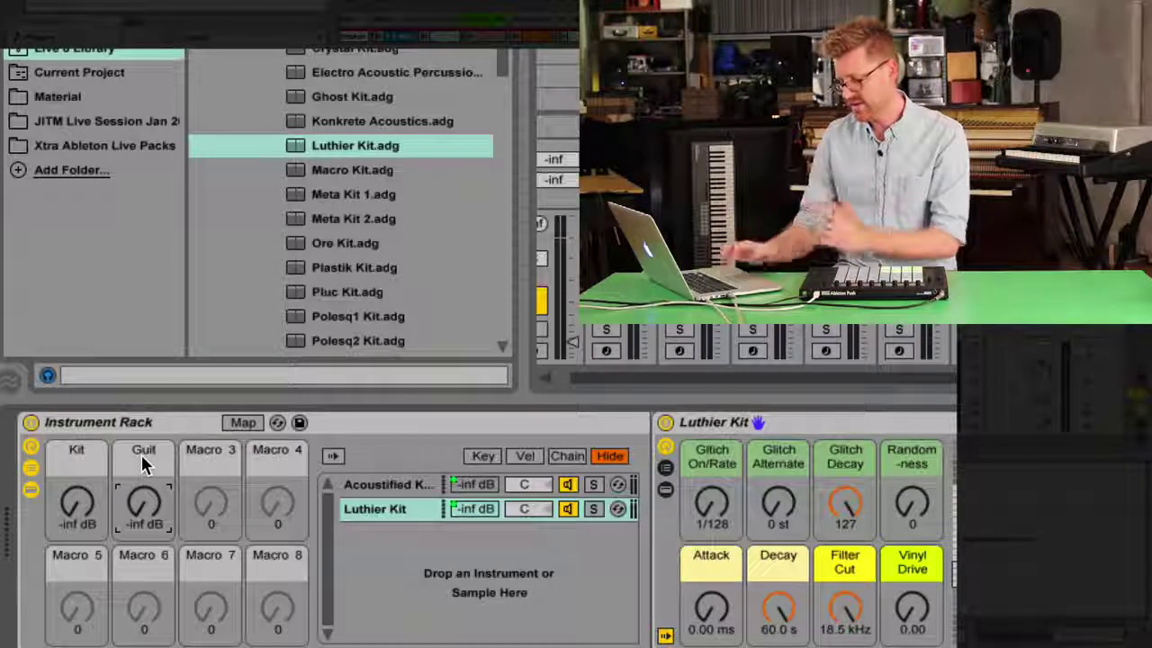
# Step: Drag the Kit macro knob up to raise the Acoustified Kit volume
pyautogui.click(87, 525)
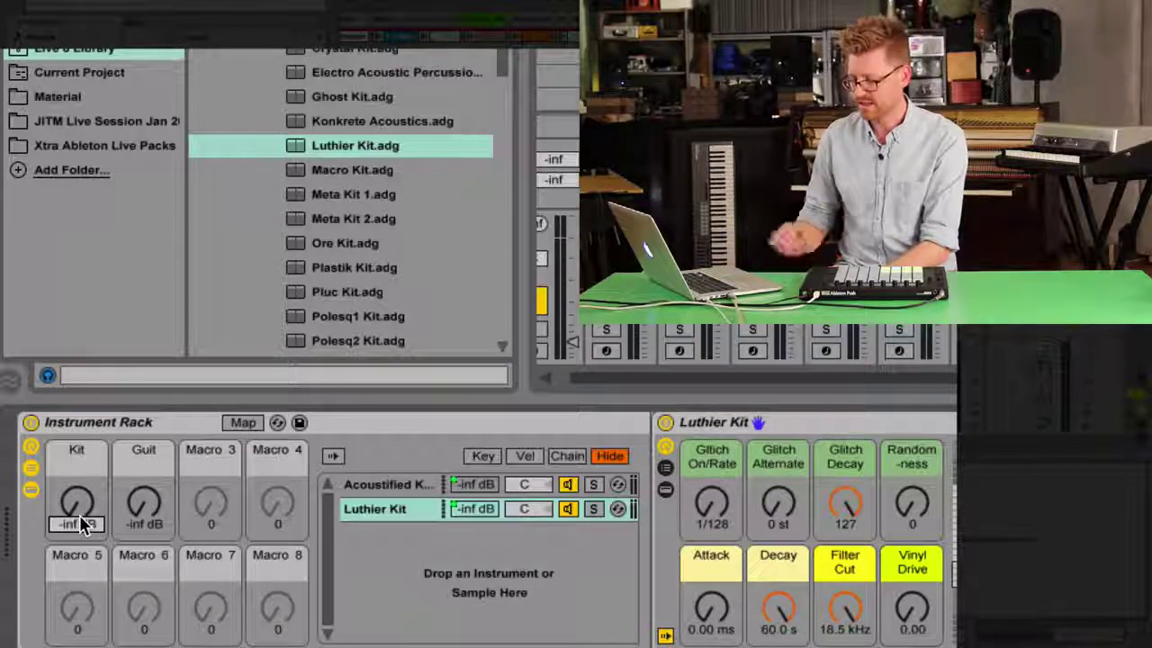
pyautogui.click(79, 507)
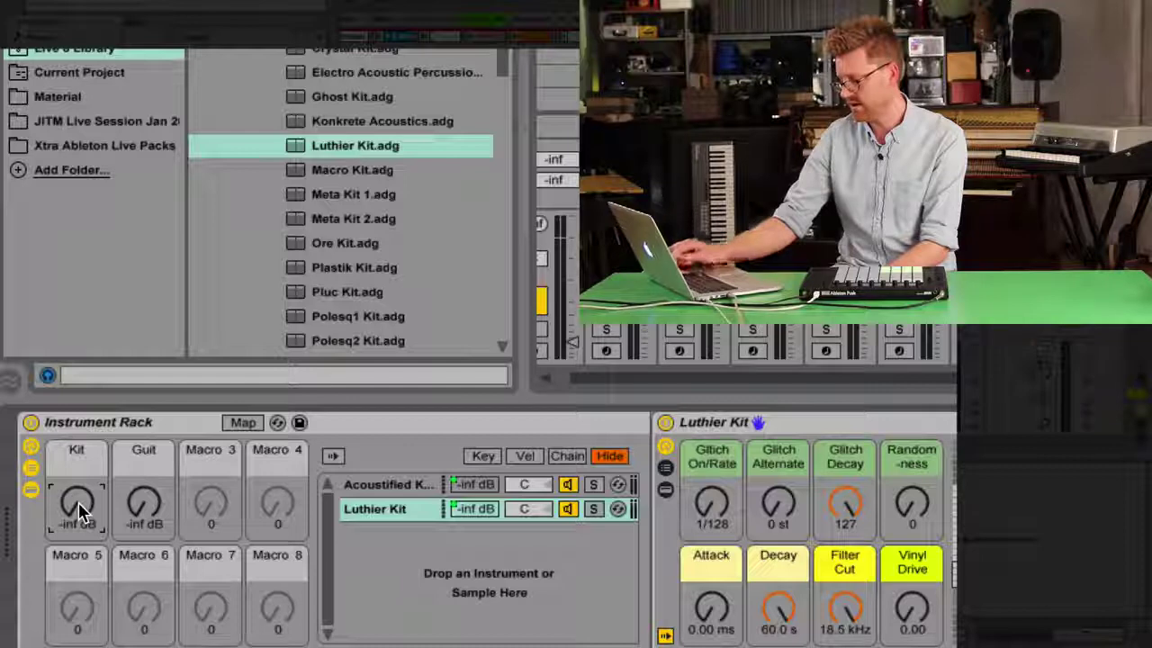
pyautogui.moveTo(79, 510); pyautogui.dragTo(135, 504)
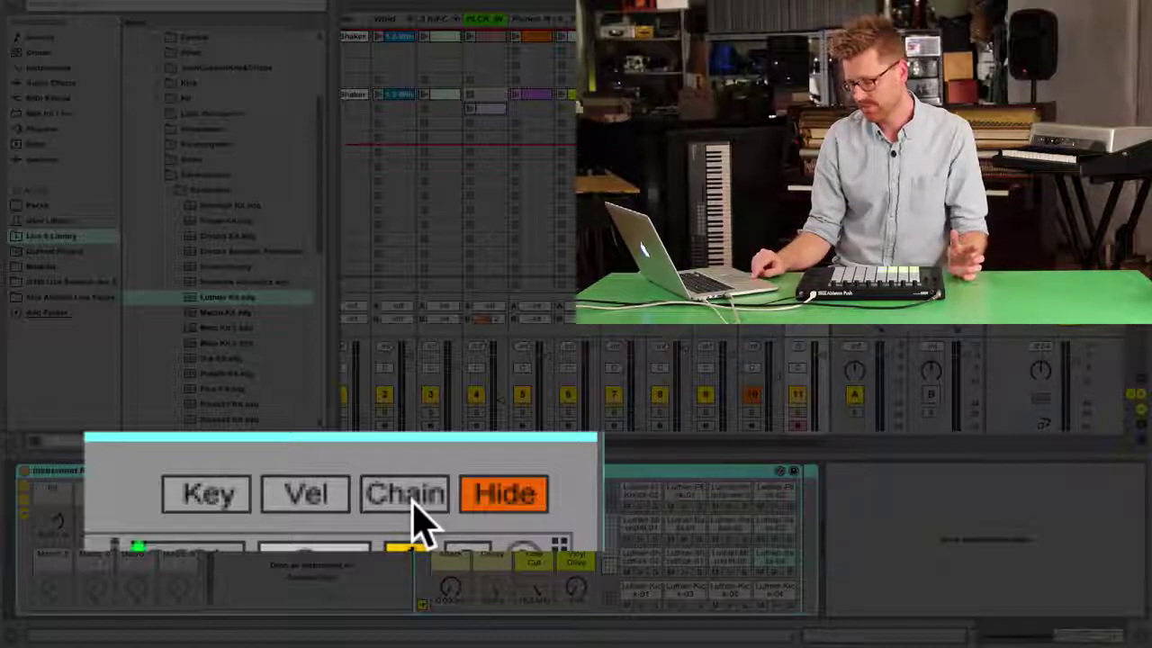
# Step: Show the chain select zone editor with its 0–127 range
pyautogui.click(361, 494)
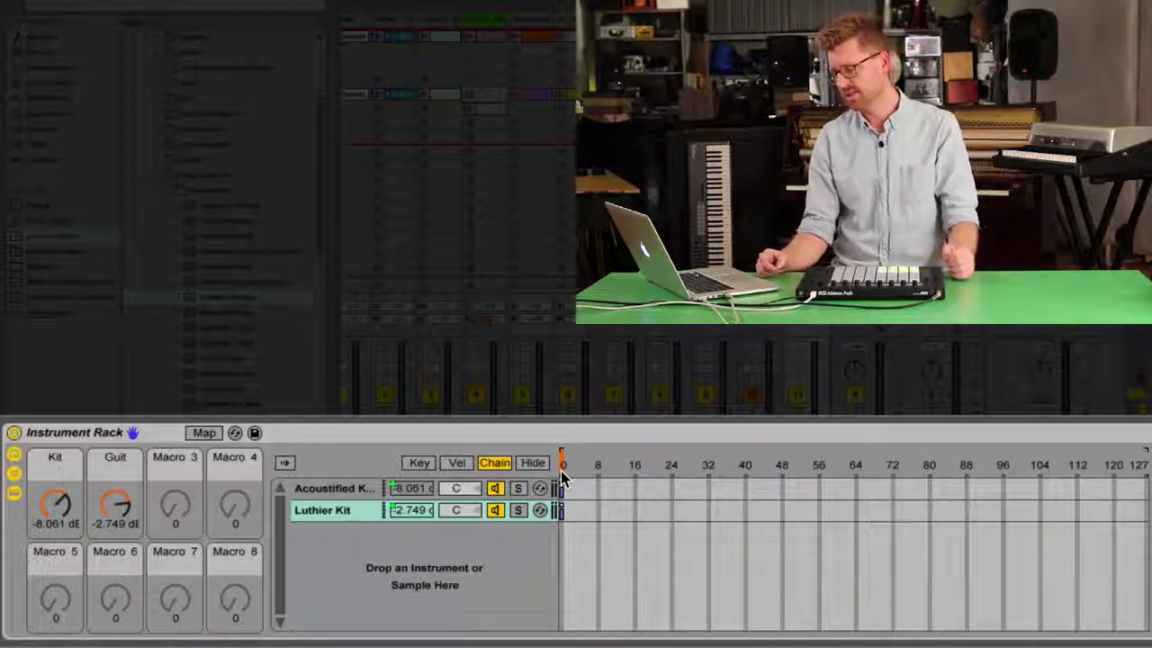
# Step: Move the chain selector, then stretch the Acoustified Kit and Luthier Kit zones across 0–127
pyautogui.moveTo(561, 471); pyautogui.dragTo(710, 471)
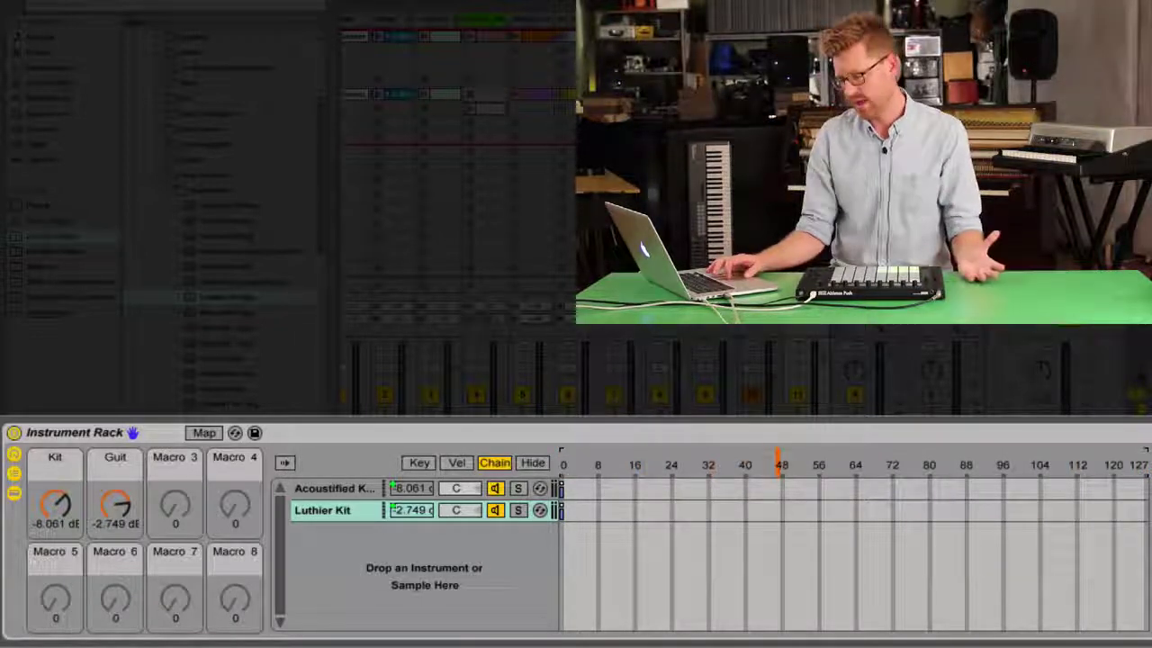
pyautogui.click(563, 488)
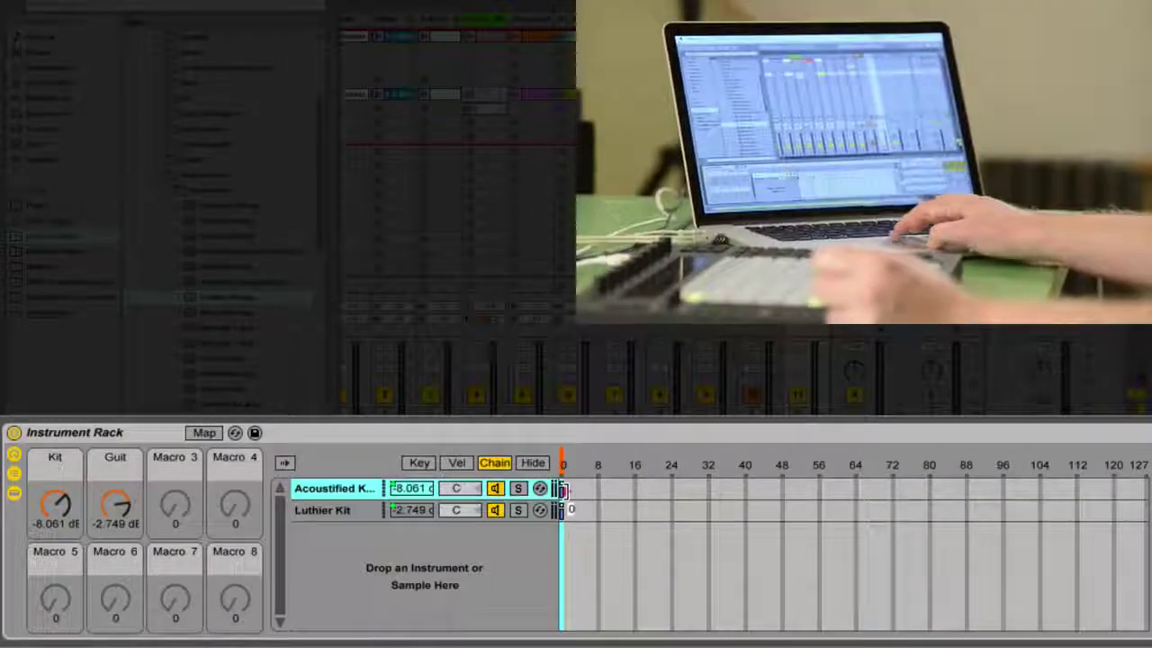
pyautogui.moveTo(564, 488); pyautogui.dragTo(1148, 493)
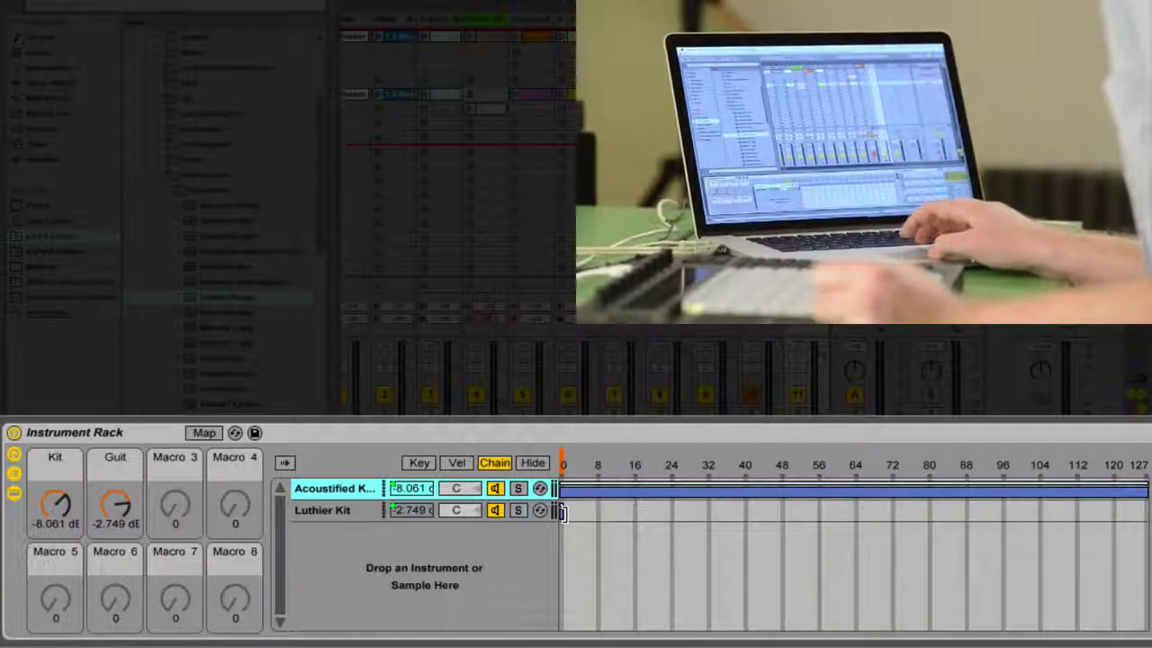
pyautogui.moveTo(564, 511); pyautogui.dragTo(1148, 529)
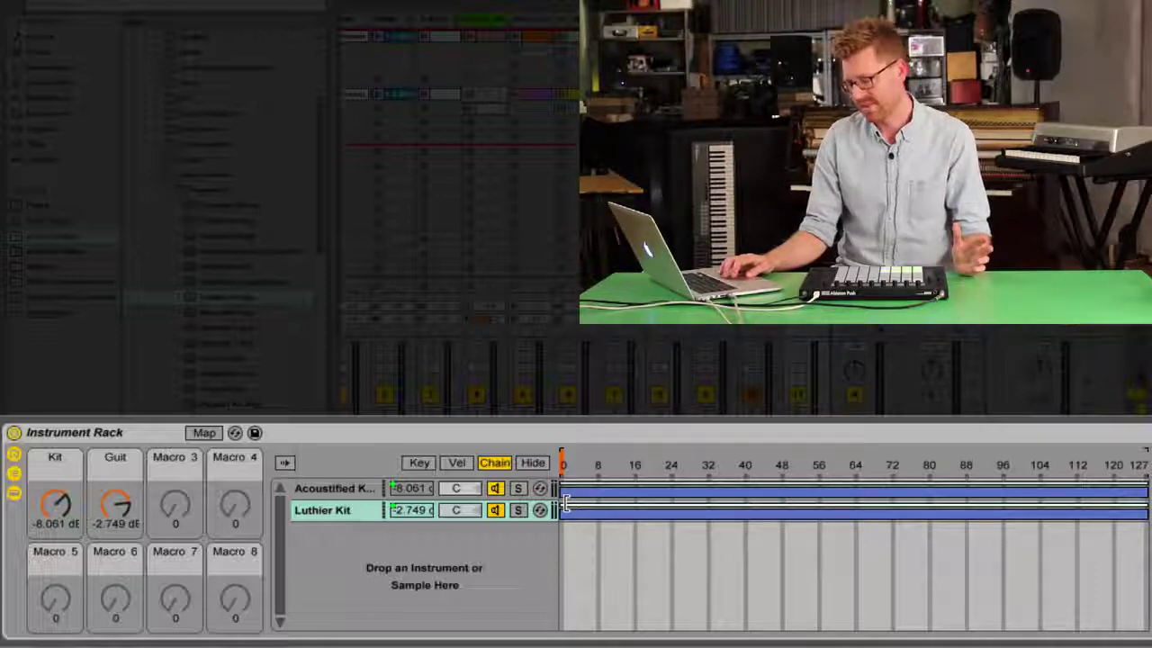
# Step: Fade the Luthier Kit zone in up to about 33 and Acoustified Kit out from about 113
pyautogui.moveTo(565, 504); pyautogui.dragTo(1145, 509)
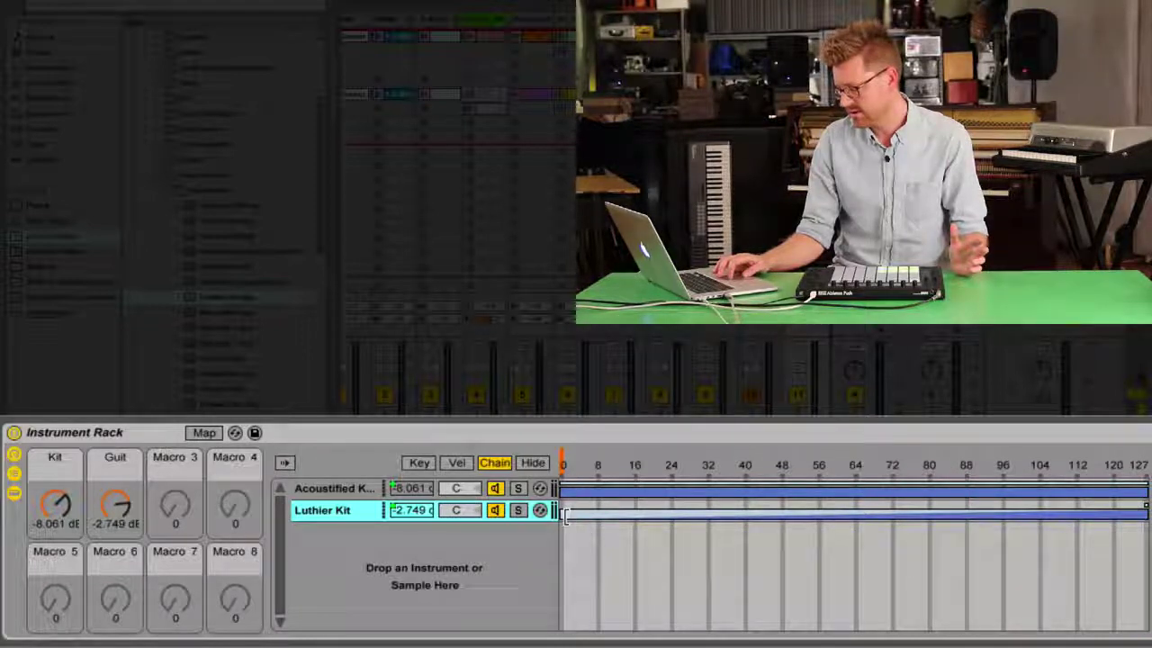
pyautogui.press('a')
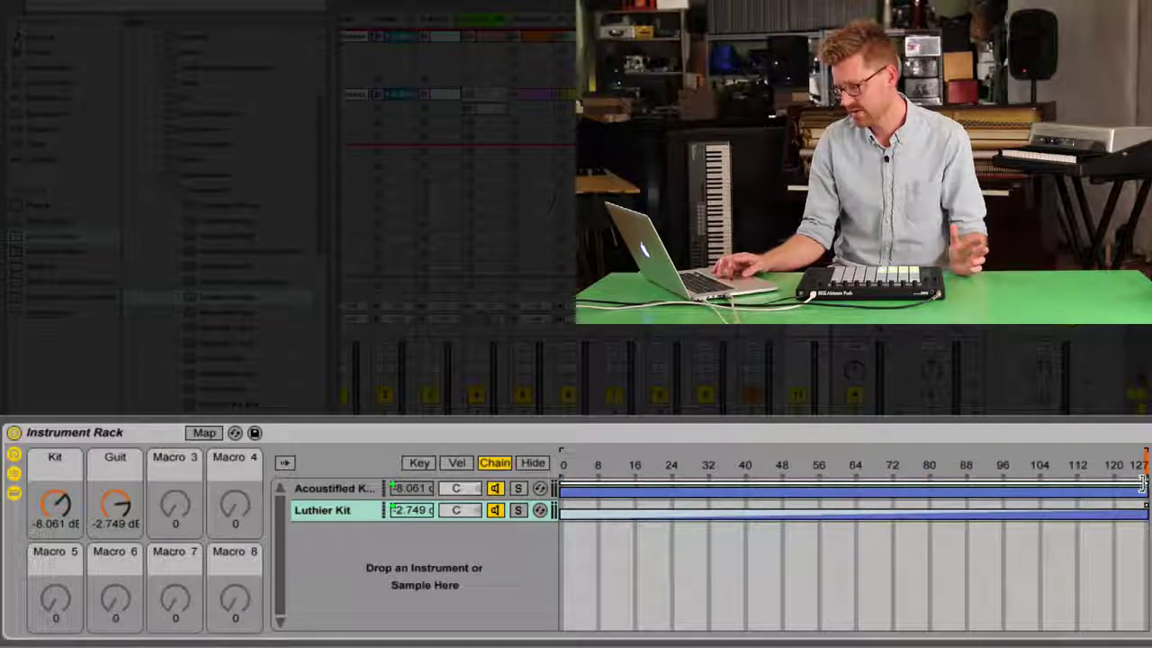
pyautogui.moveTo(1143, 483); pyautogui.dragTo(549, 480)
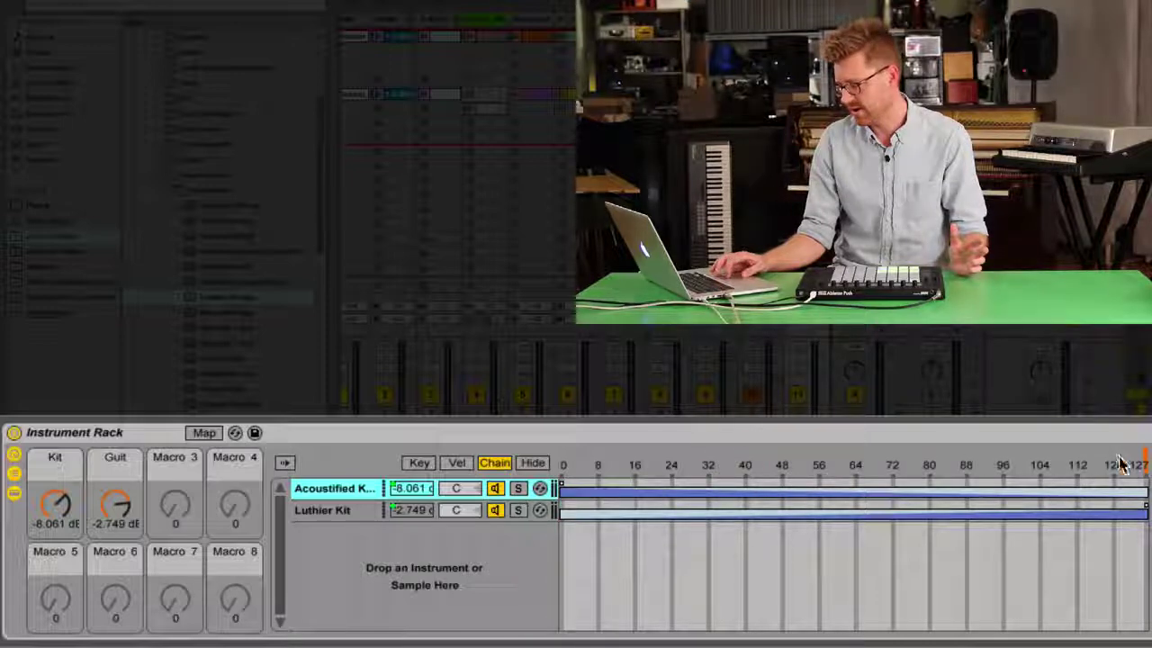
pyautogui.click(1122, 463)
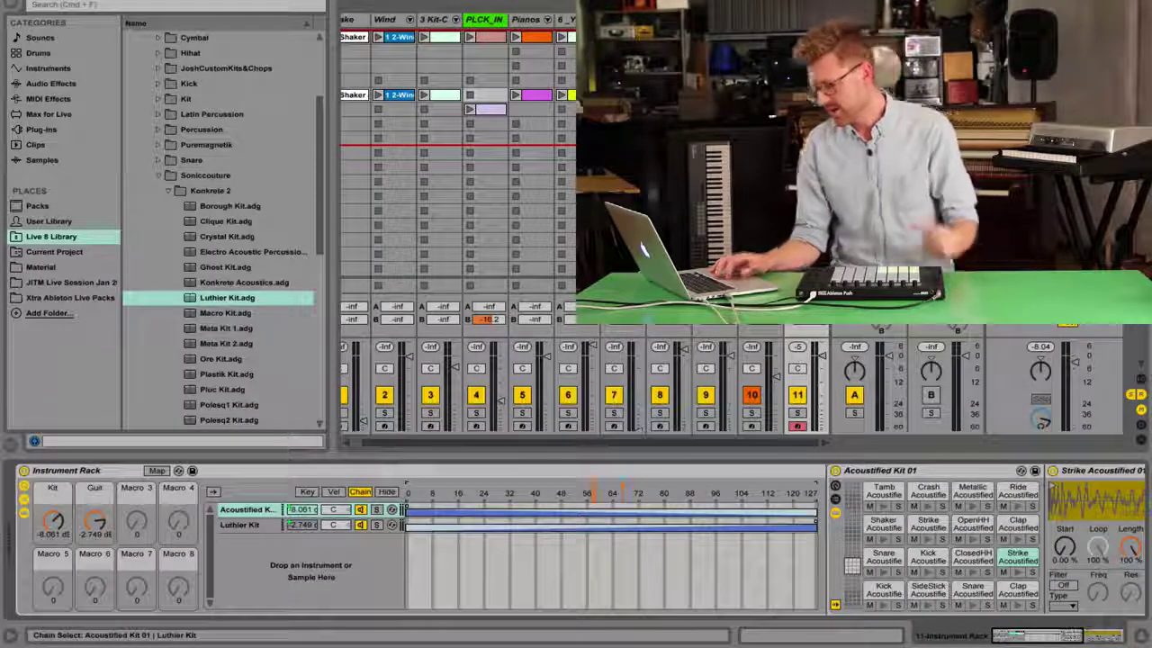
# Step: Map the chain selector to Macro 3 and rename that macro 'Crossfader'
pyautogui.rightClick(594, 501)
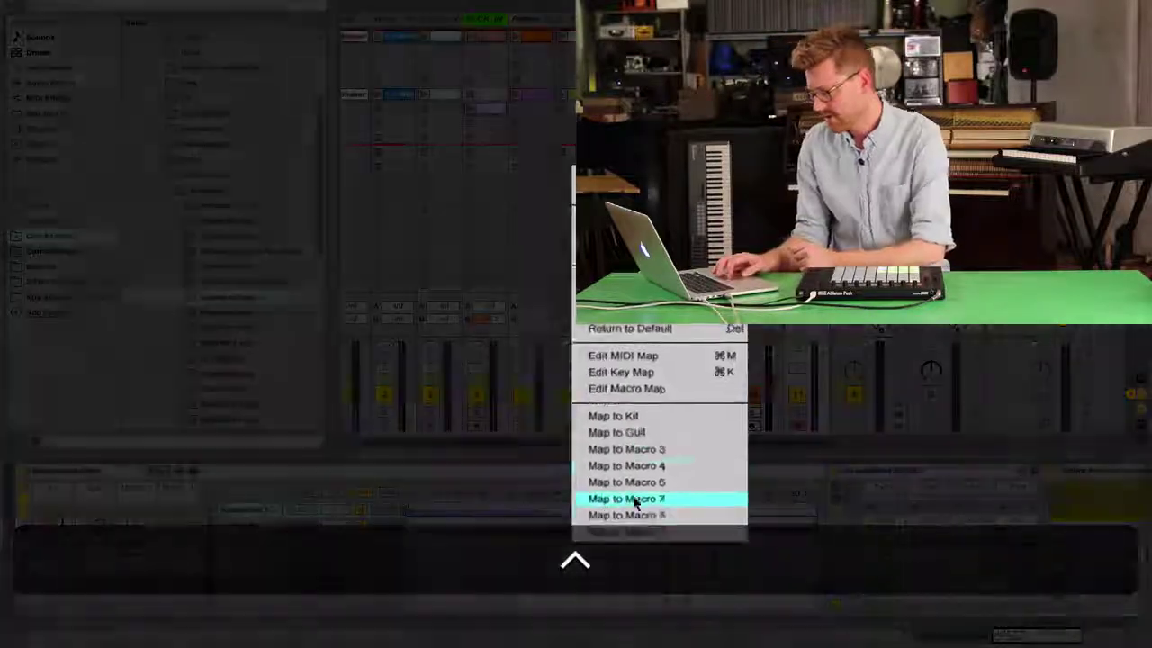
pyautogui.click(641, 451)
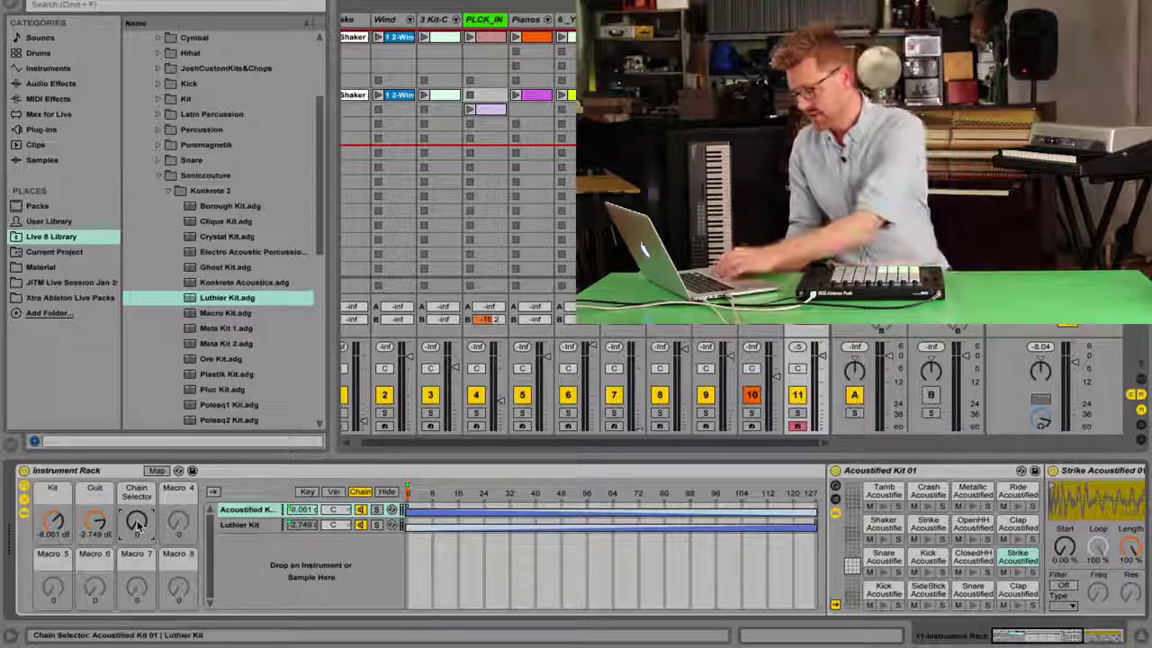
pyautogui.press('super+r')
pyautogui.press('shift+super+r')
pyautogui.press('shift+super+c')
pyautogui.write('Cro')
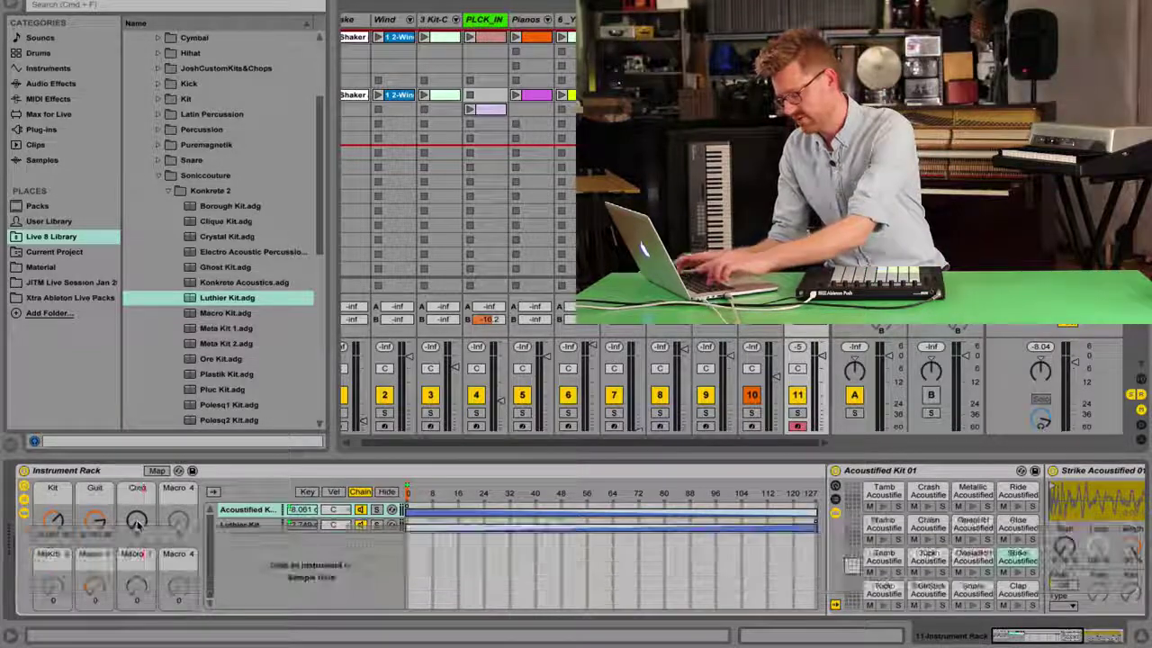
pyautogui.write('ssfader')
pyautogui.press('Return')
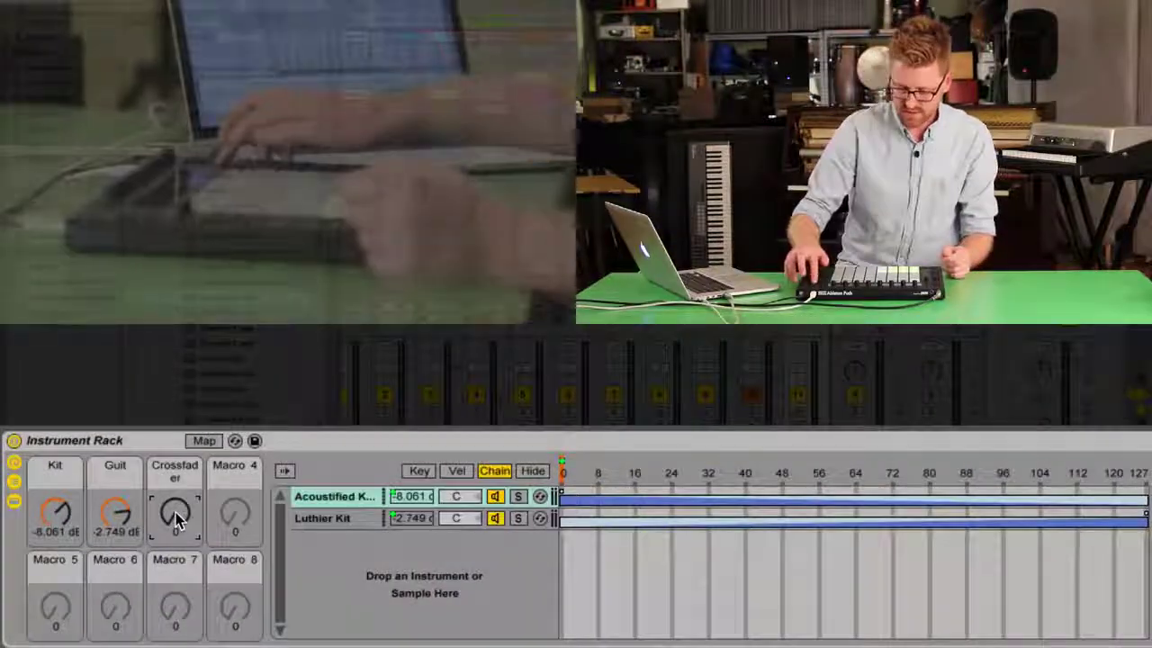
pyautogui.click(94, 441)
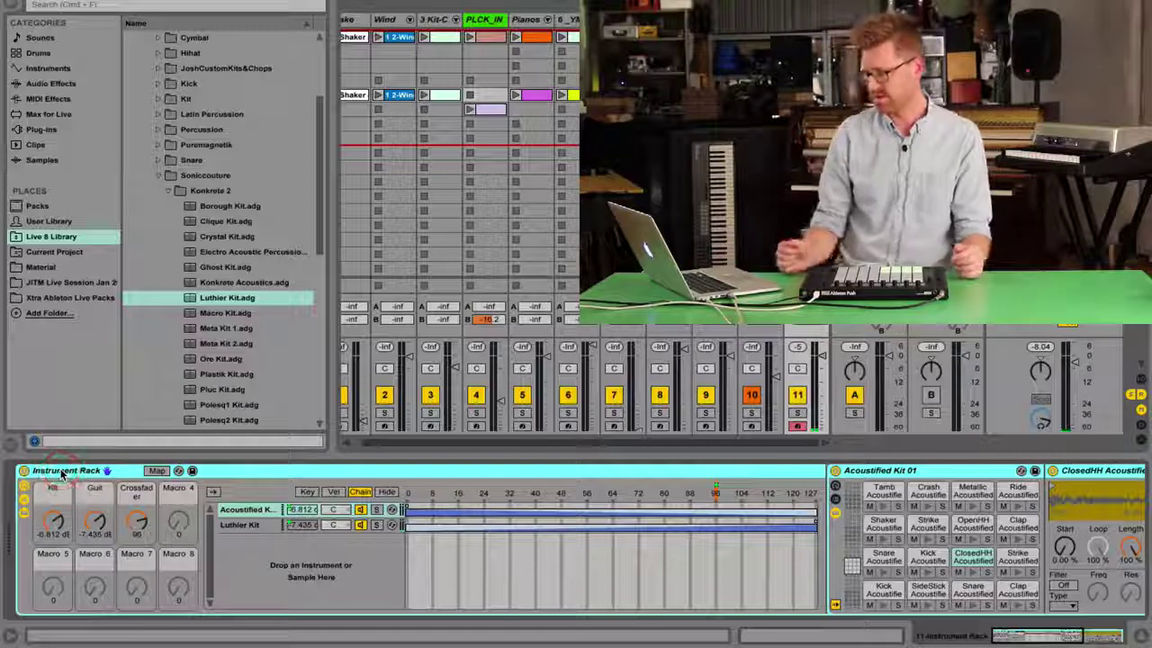
# Step: Add the Glue Compressor preset 'Mastering - make it loud' after the Acoustified Kit
pyautogui.hscroll(5, 78, 518)
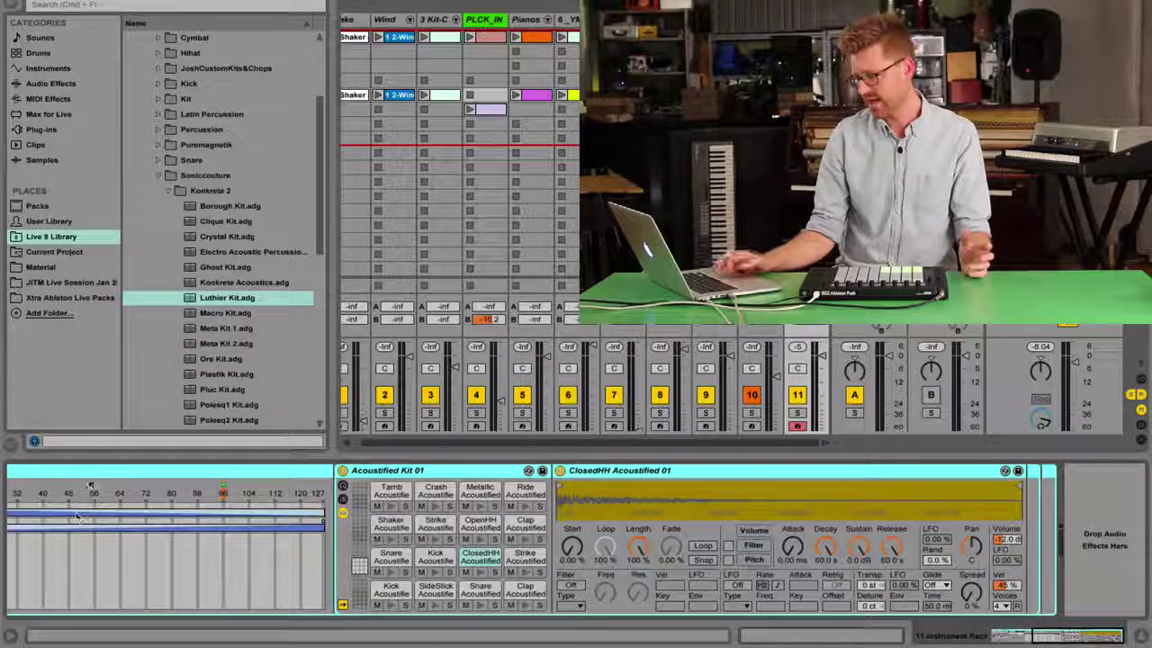
pyautogui.click(52, 83)
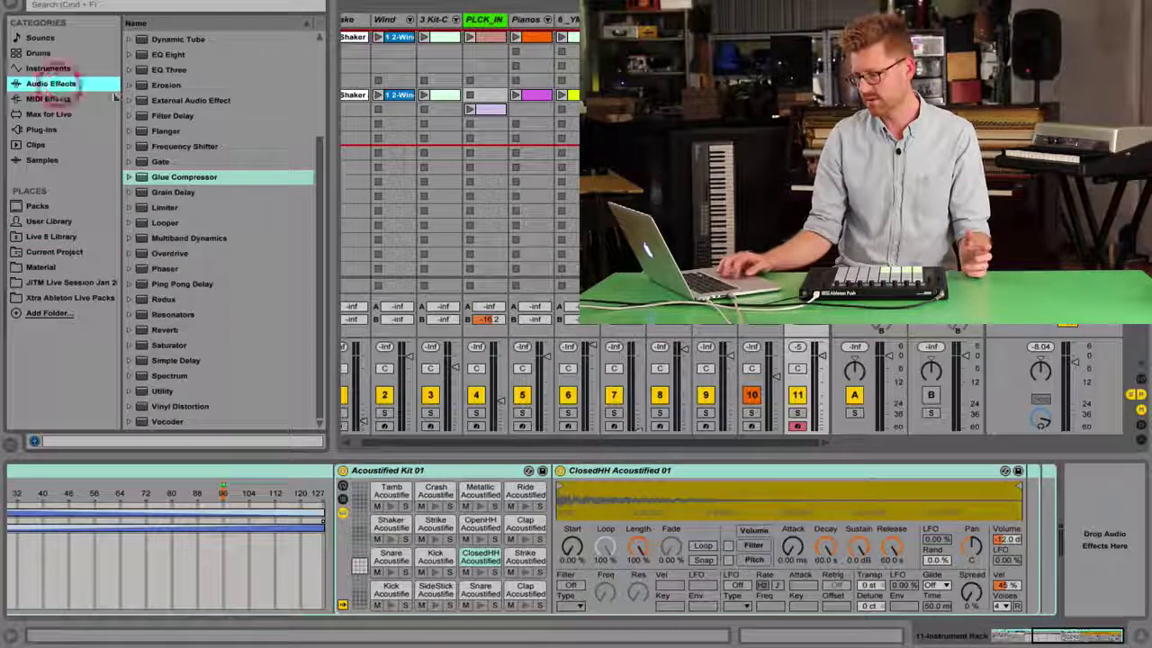
pyautogui.click(130, 177)
pyautogui.scroll(-3, 200, 191)
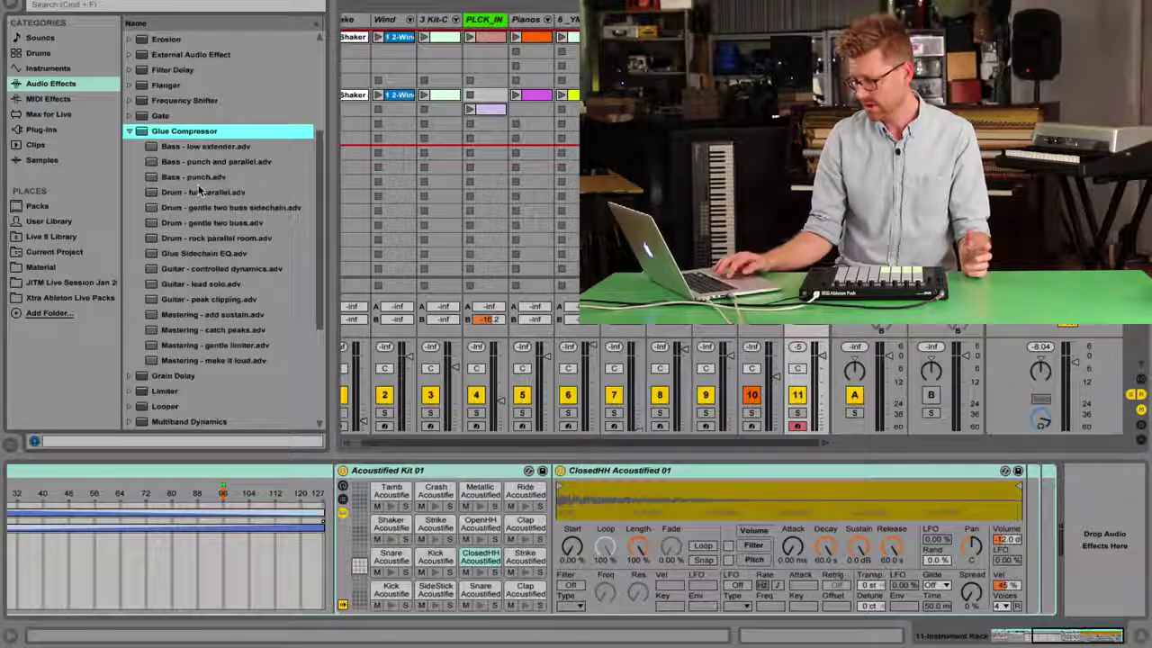
pyautogui.click(180, 359)
pyautogui.moveTo(180, 359)
pyautogui.mouseDown()
pyautogui.moveTo(1015, 432)
pyautogui.moveTo(1069, 454)
pyautogui.moveTo(1035, 485)
pyautogui.mouseUp()
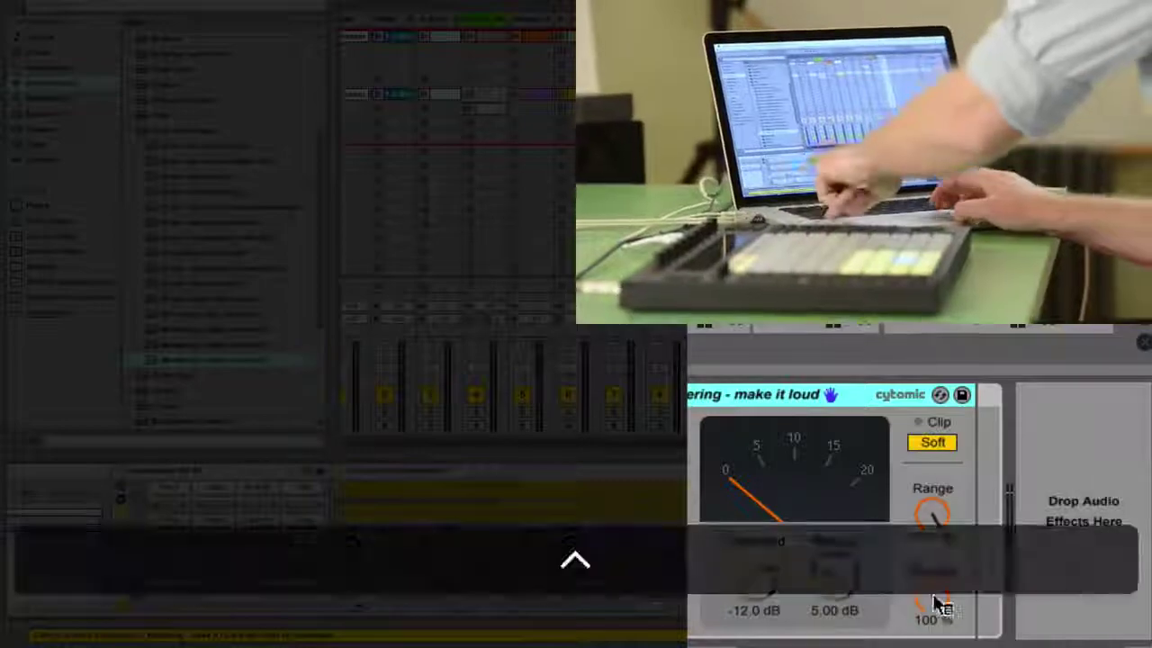
# Step: Map the compressor's Dry/Wet to Macro 4 and name the macro 'Compres'
pyautogui.rightClick(936, 605)
pyautogui.click(1013, 504)
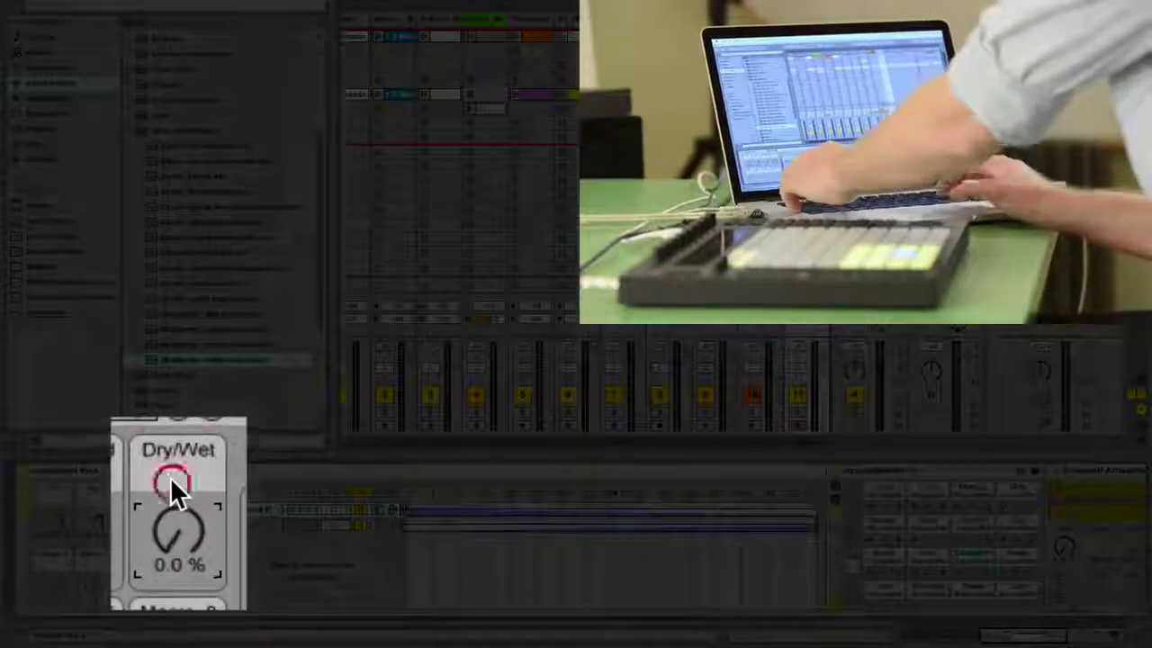
pyautogui.press('super+r')
pyautogui.write('Com')
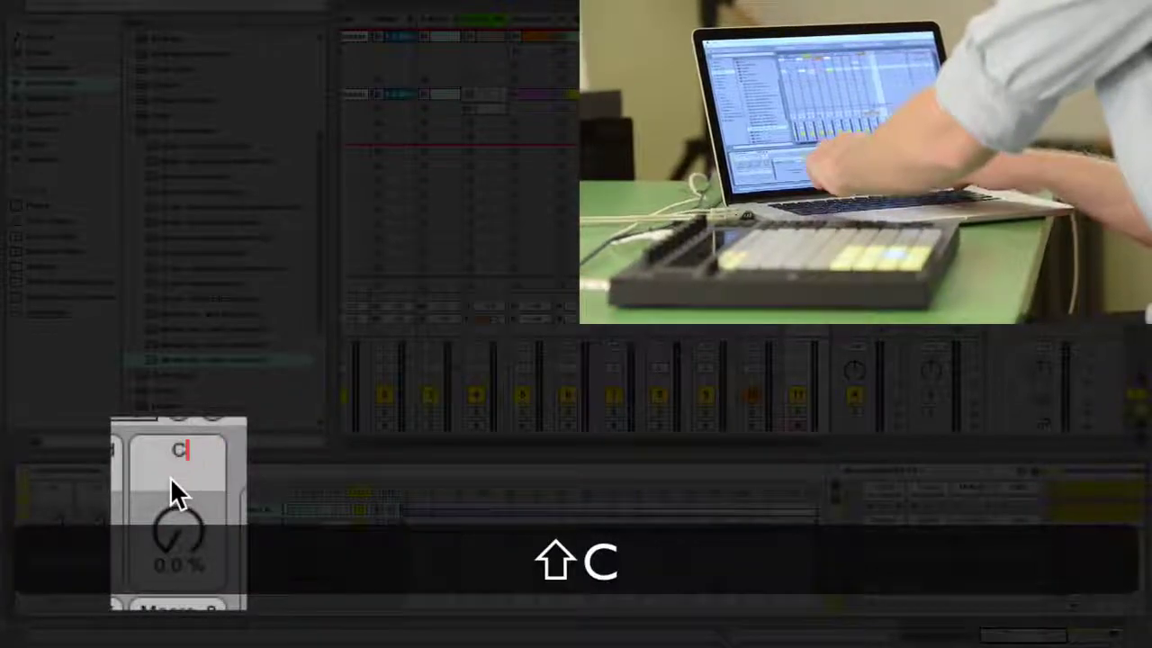
pyautogui.write('pres')
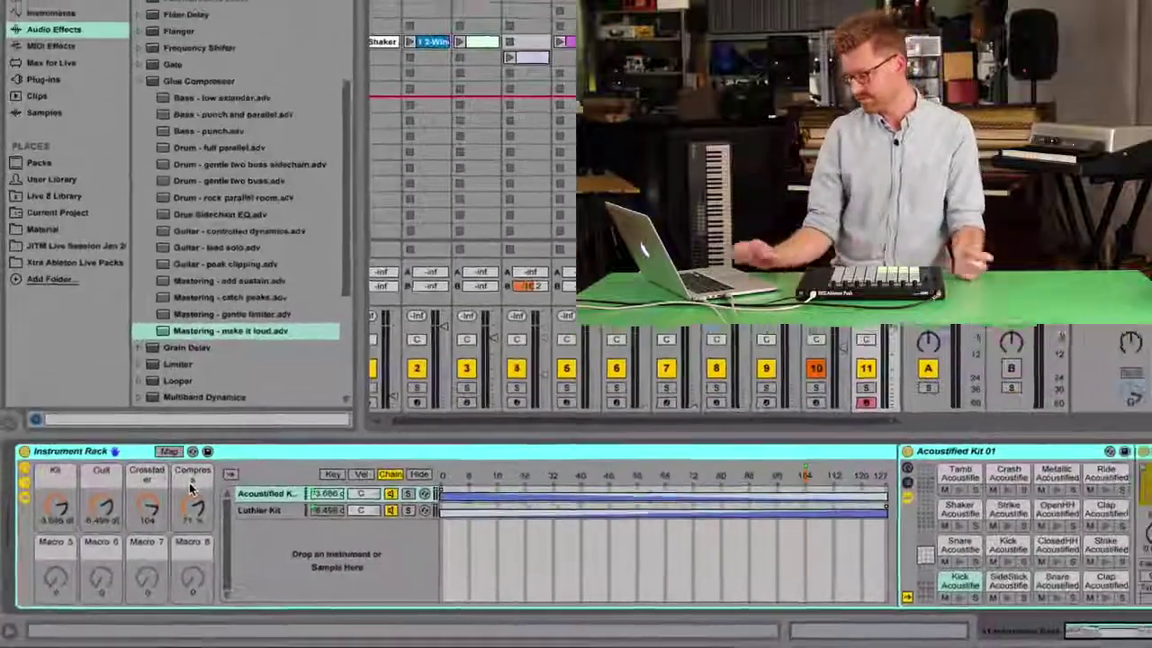
# Step: Collapse the Glue Compressor presets and place Simple Delay after the Mastering compressor
pyautogui.hscroll(5, 81, 513)
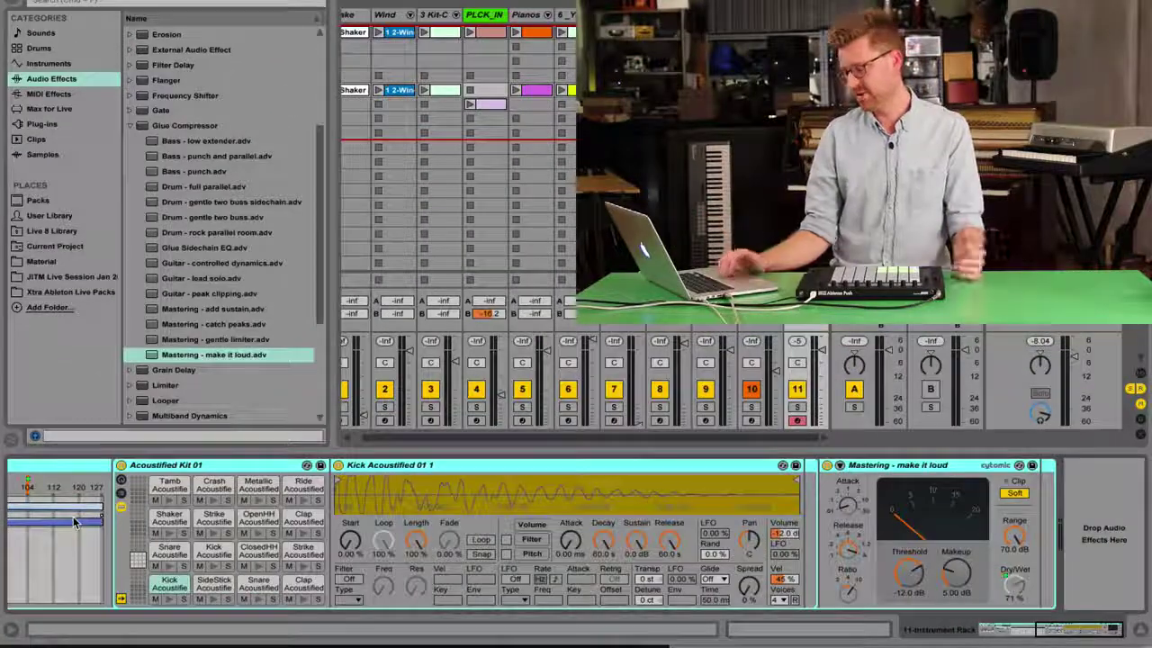
pyautogui.click(129, 125)
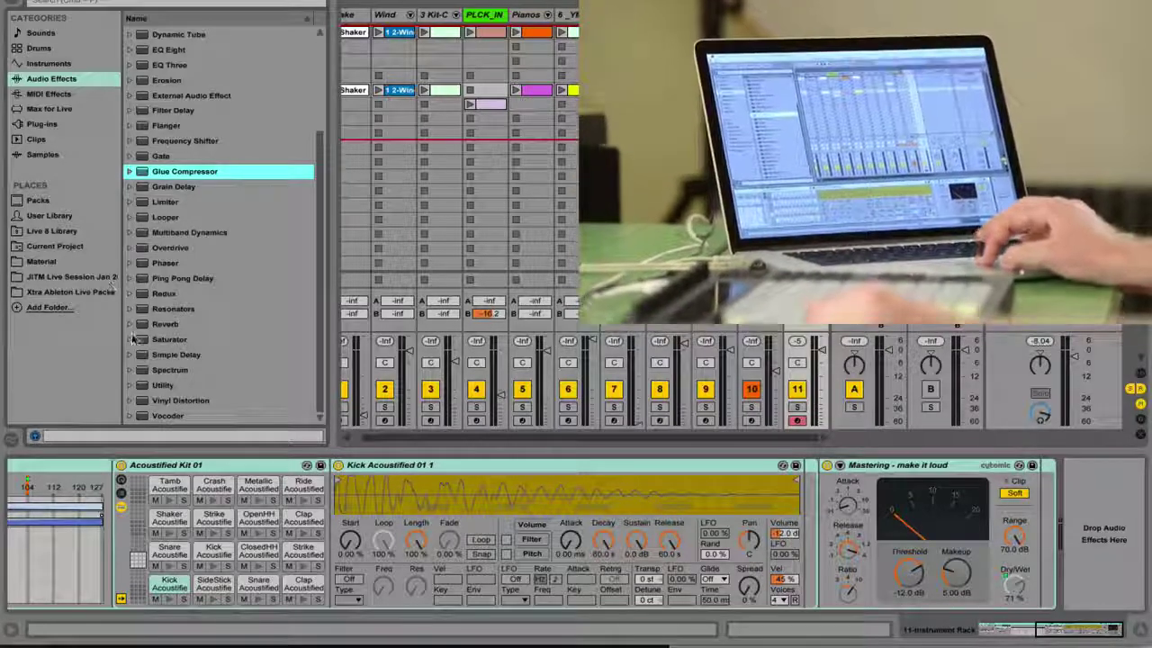
pyautogui.moveTo(131, 360); pyautogui.dragTo(1039, 481)
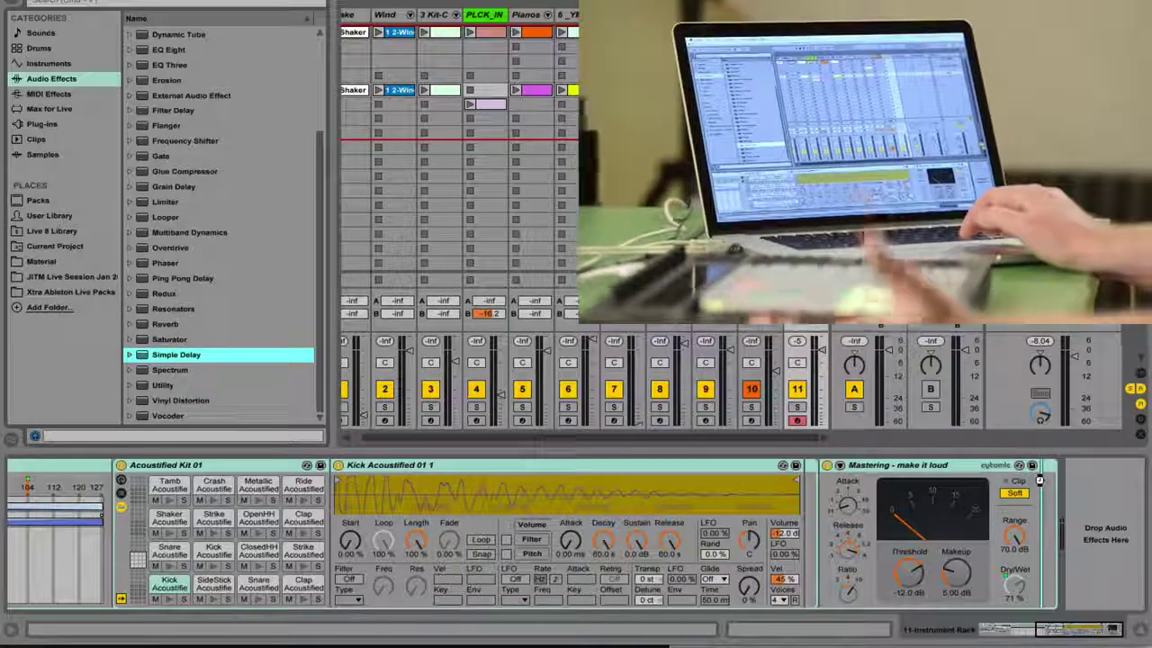
pyautogui.moveTo(1040, 481); pyautogui.dragTo(1040, 480)
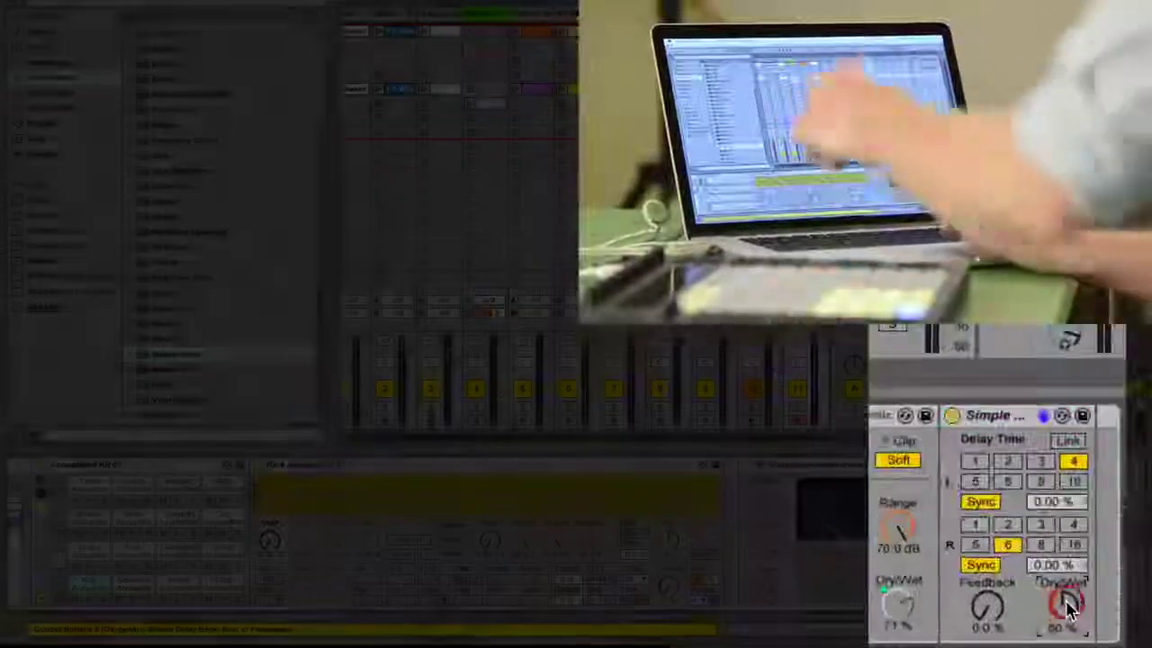
# Step: Map the delay's Dry/Wet to Macro 5, set delay times 2 and 3, and raise Feedback to about 12 %
pyautogui.rightClick(1052, 603)
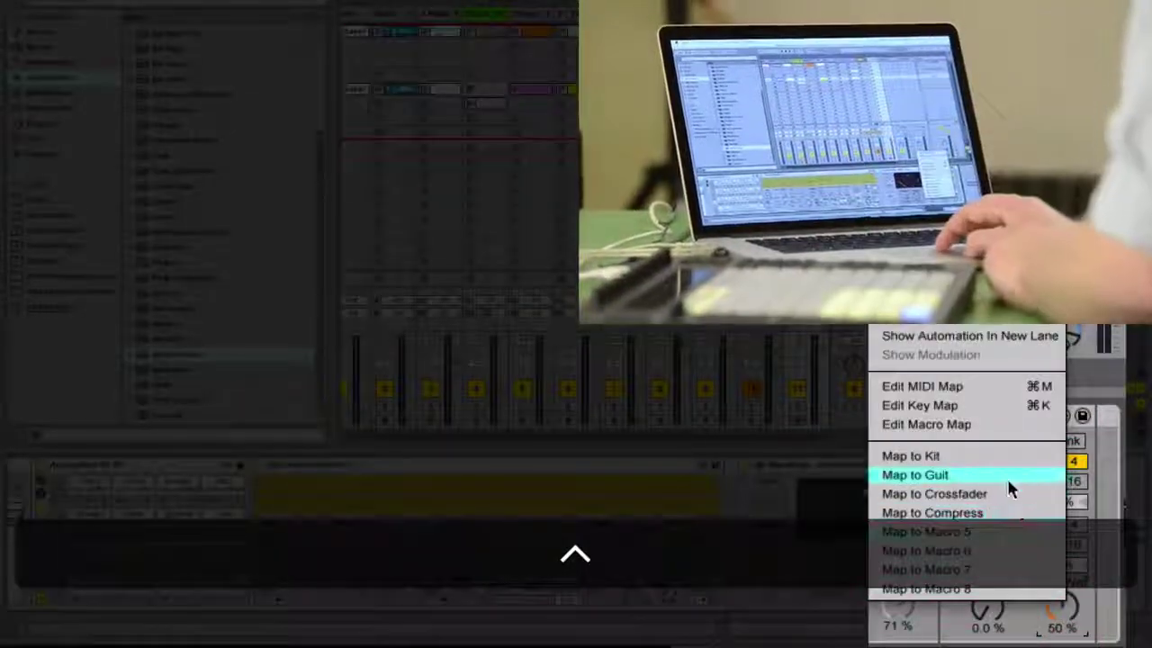
pyautogui.click(972, 513)
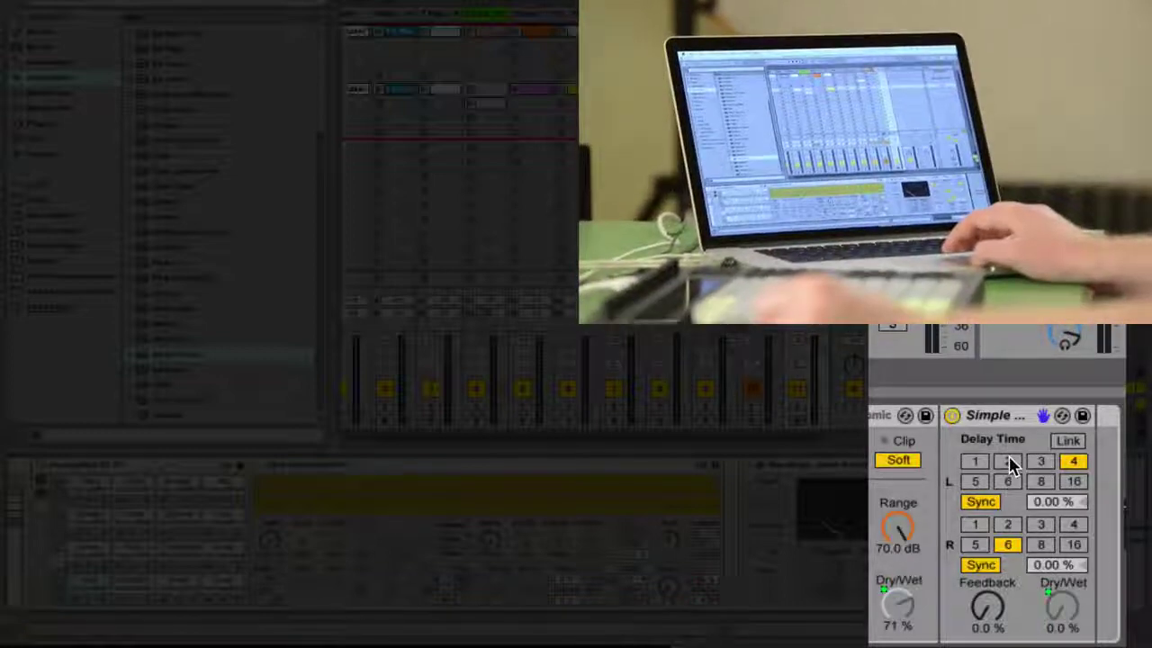
pyautogui.click(1008, 461)
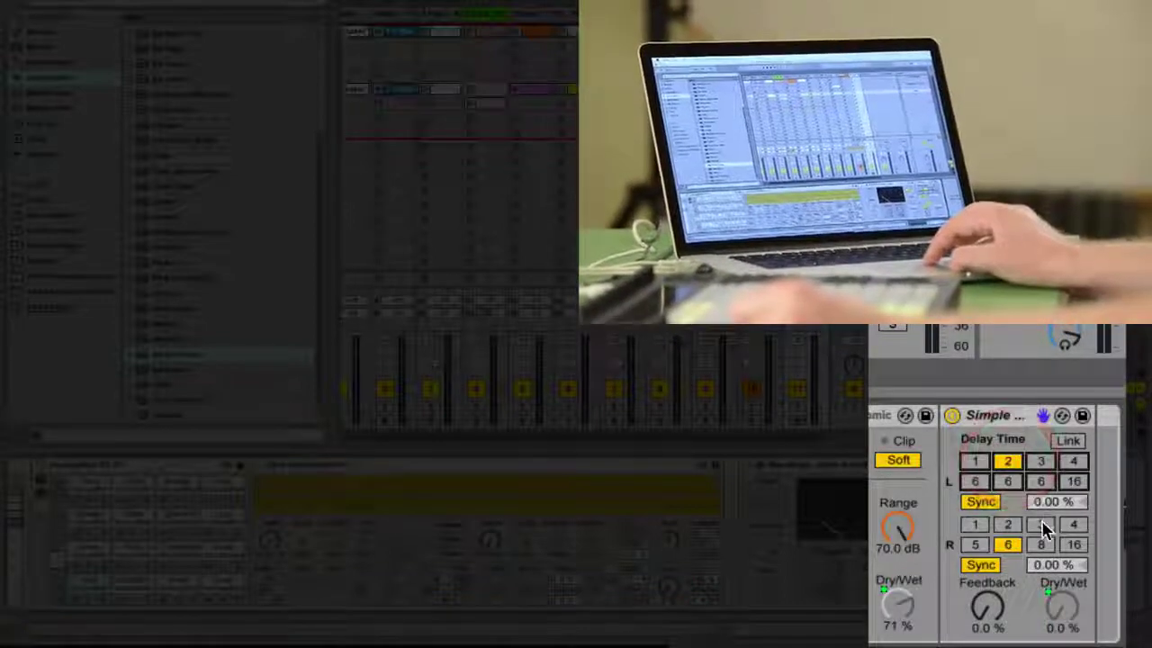
pyautogui.click(1041, 524)
pyautogui.moveTo(988, 606); pyautogui.dragTo(987, 594)
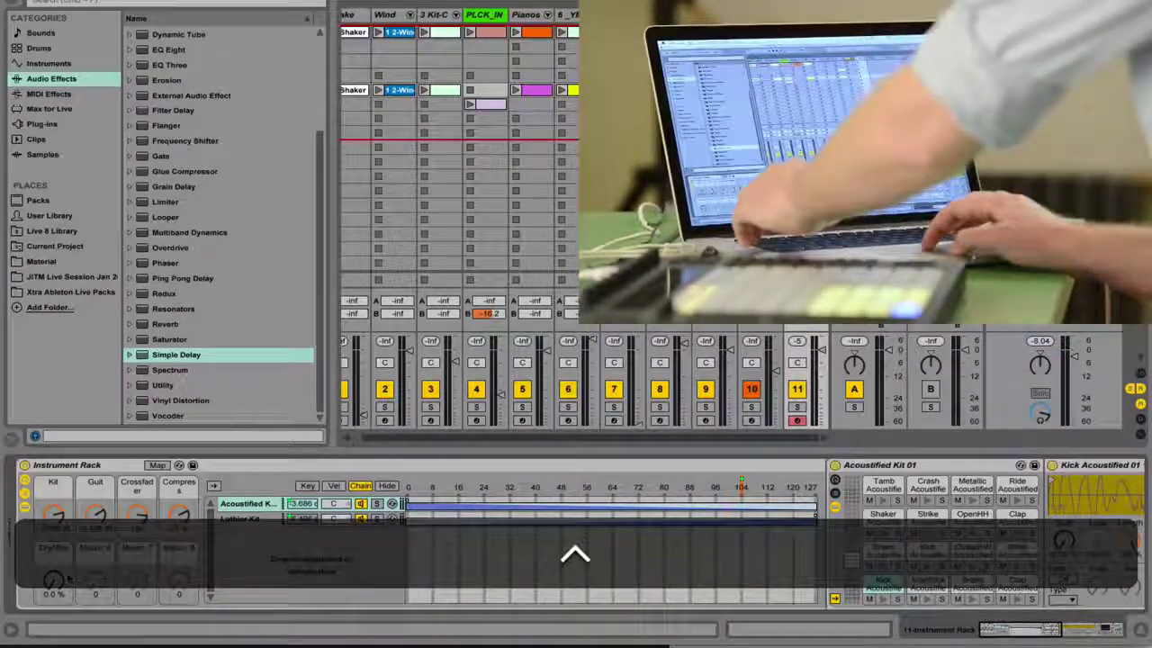
# Step: Rename the fifth macro to 'Delay'
pyautogui.click(53, 547)
pyautogui.press('super+r')
pyautogui.write('E')
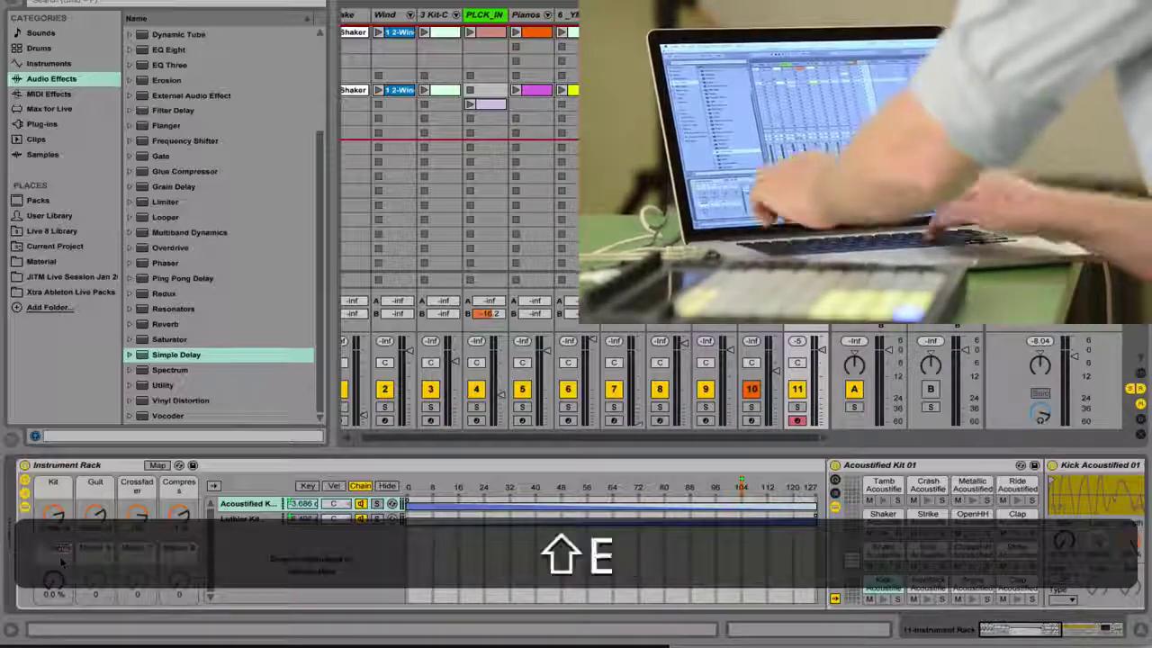
pyautogui.write('elay')
pyautogui.press('Return')
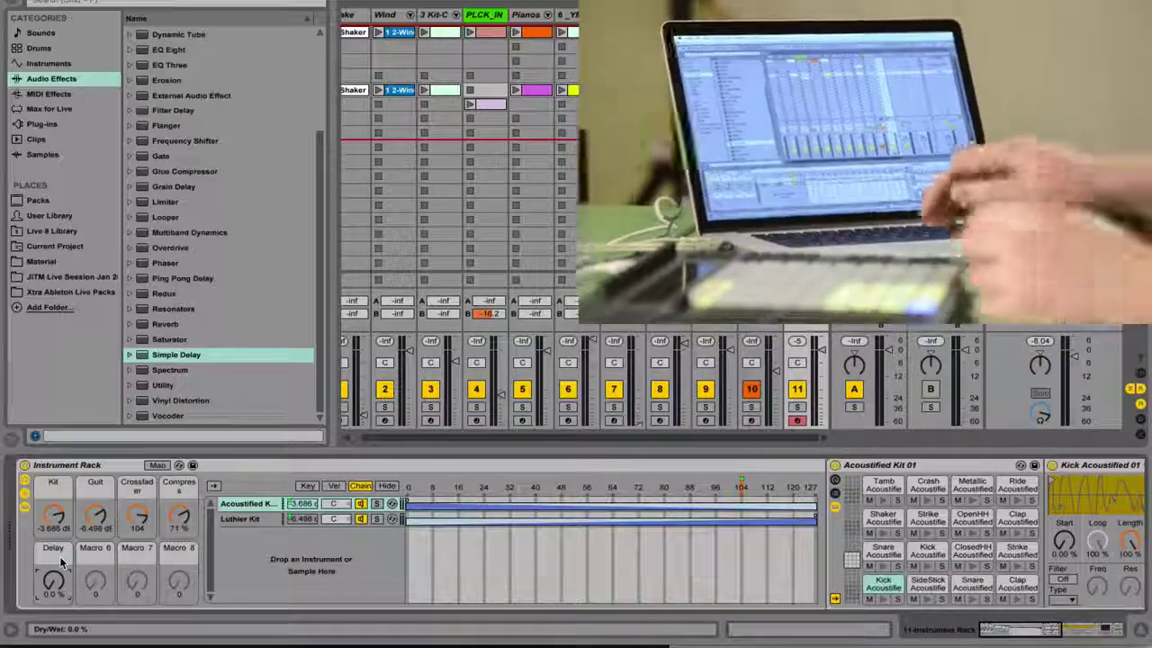